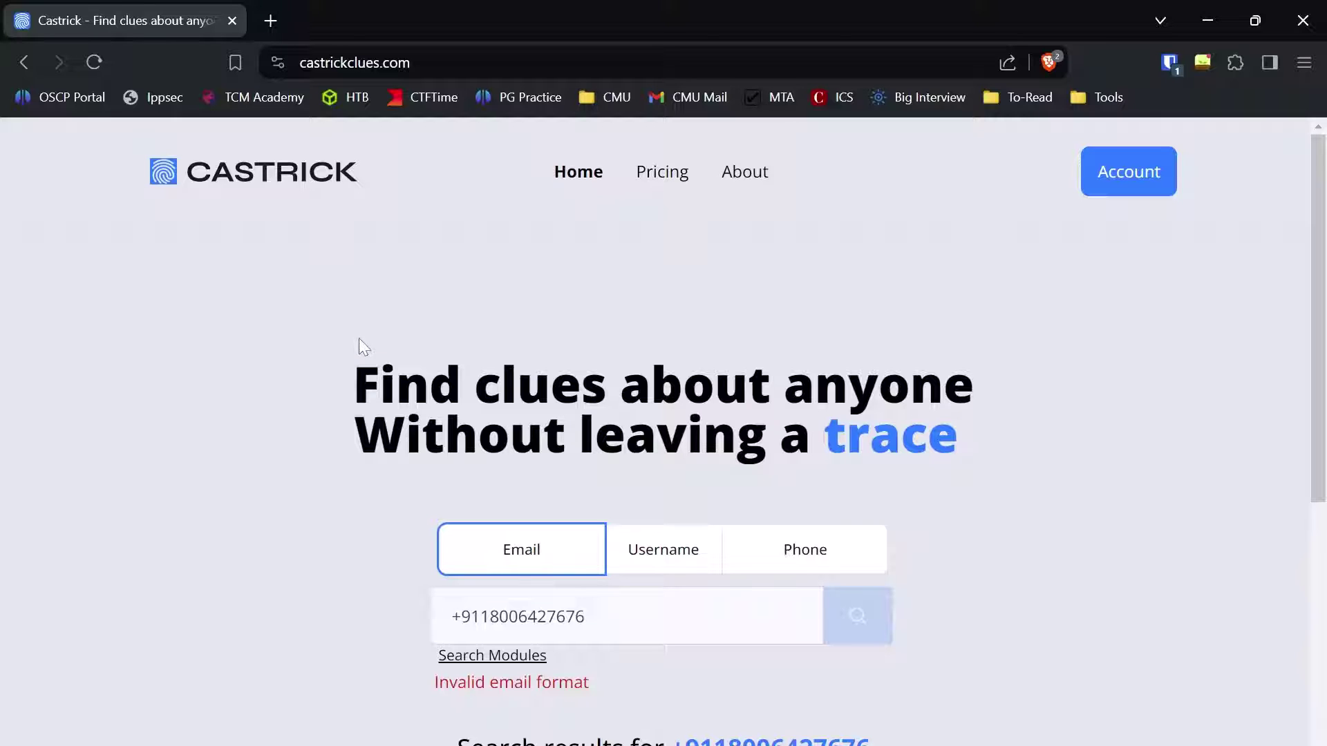
Step: Replace the phone number with a Twitter username and run the search with Cemetery enabled
triple_click(373, 436)
scroll(776, 521, "down", 2)
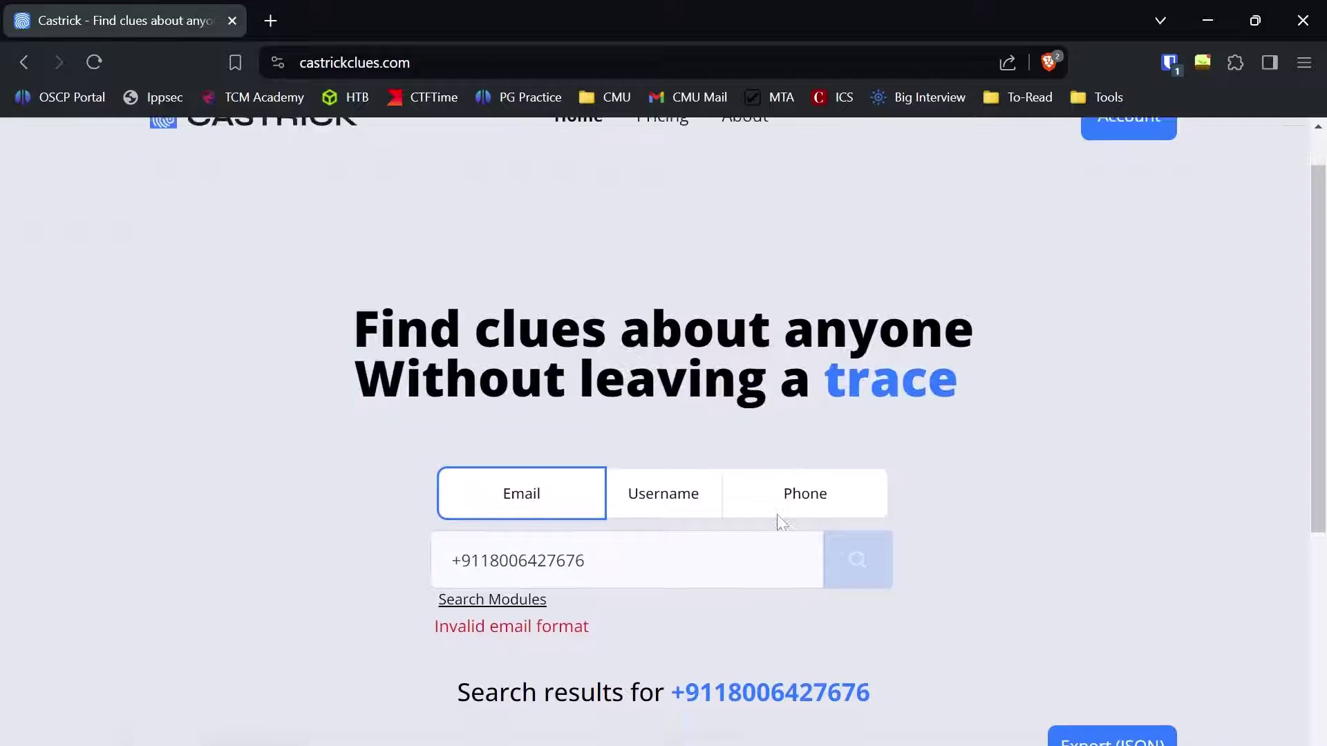
left_click(693, 456)
triple_click(553, 554)
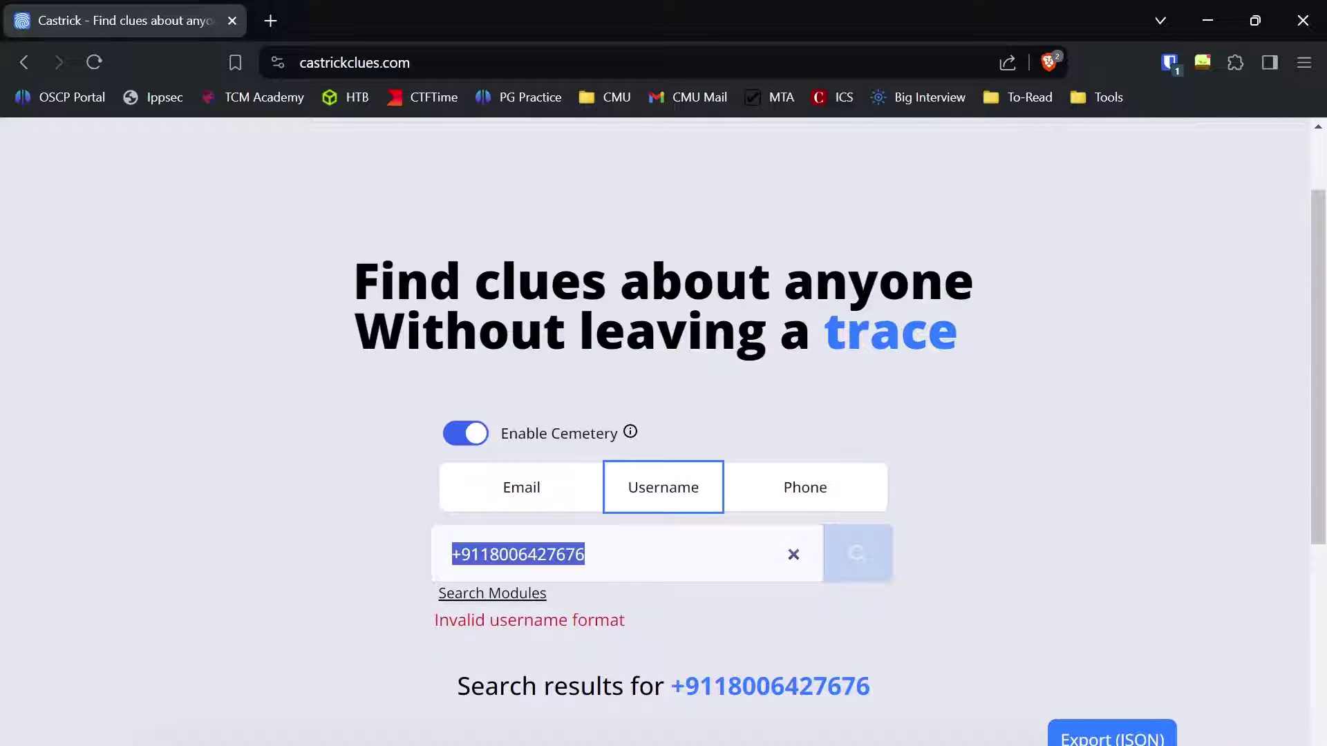
key("BackSpace")
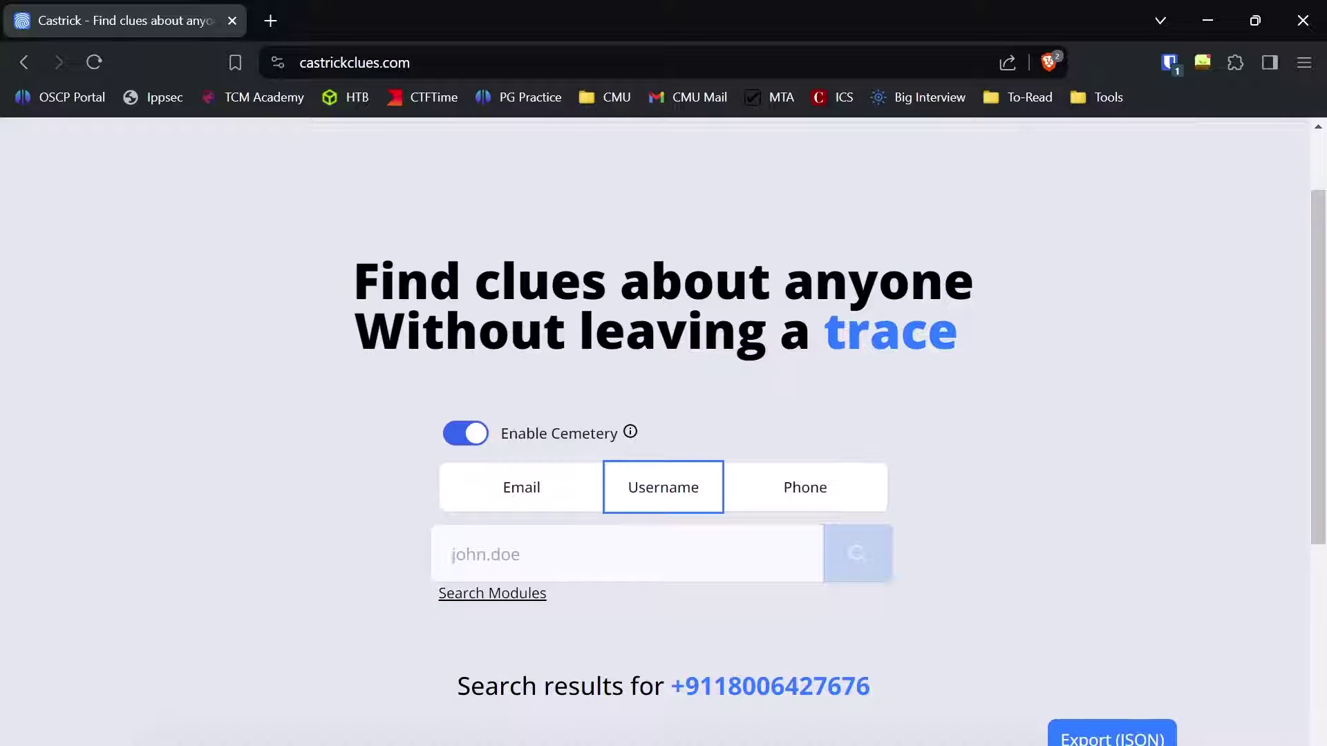
type("nullshock1")
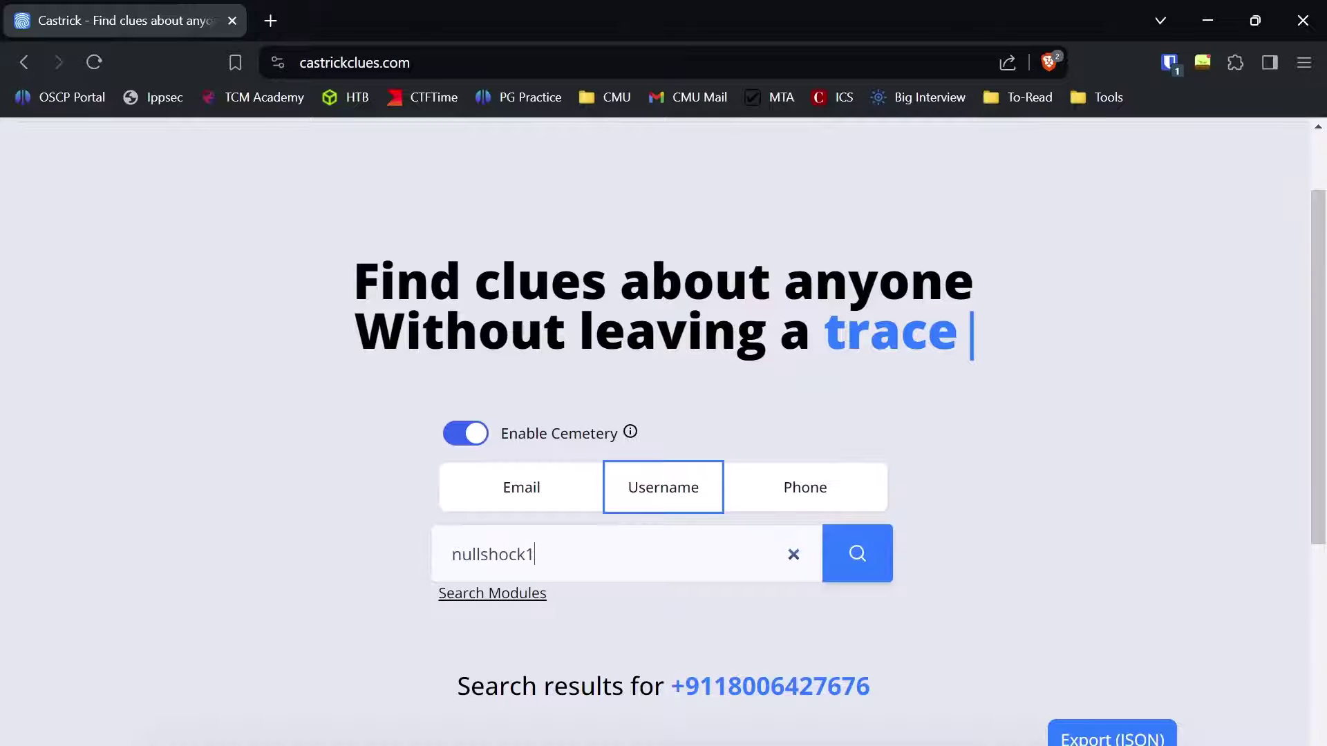
key("Return")
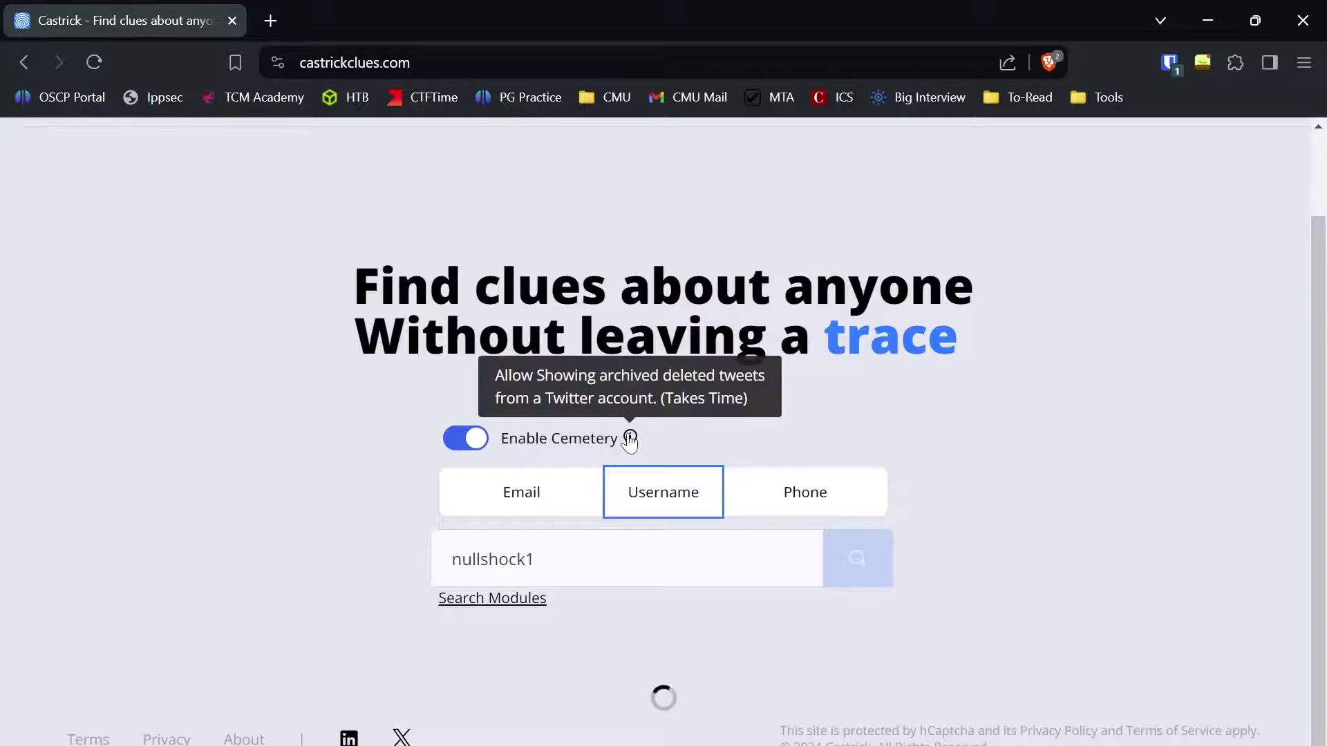
mouse_move(629, 438)
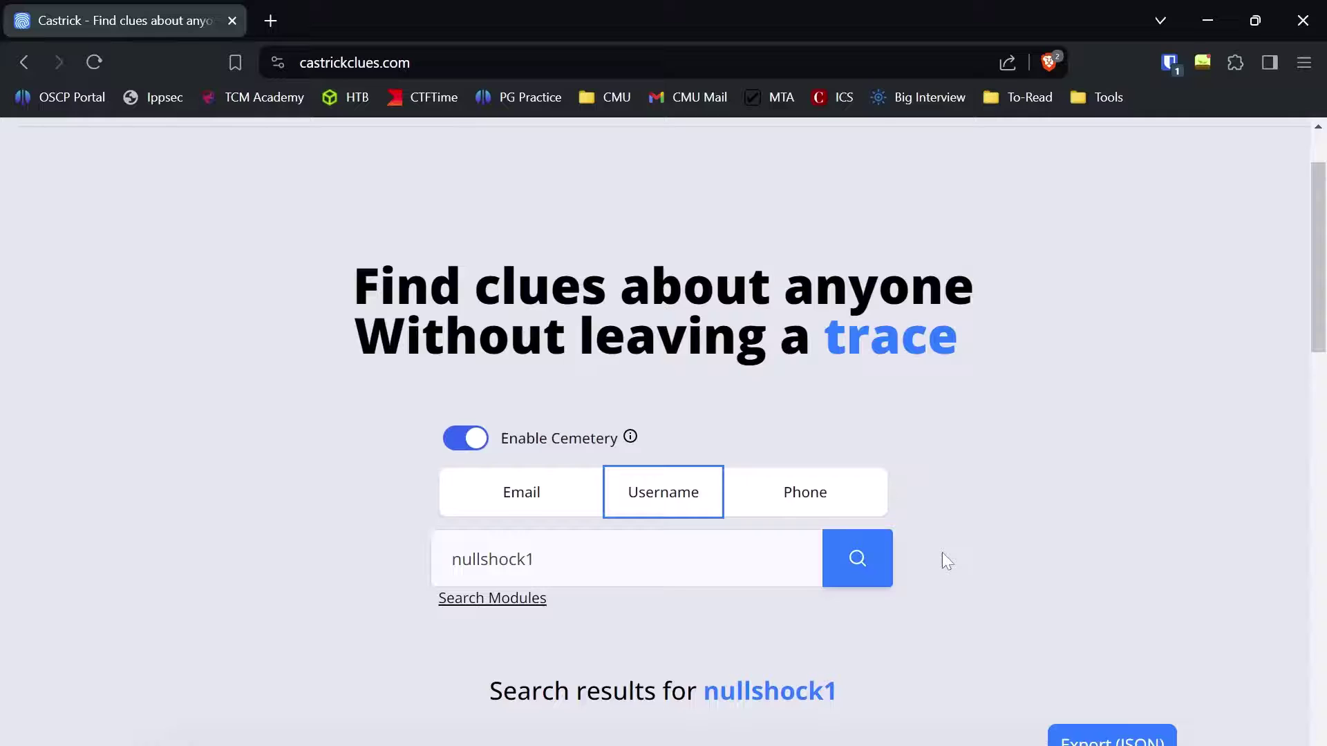
Step: Scroll through the Cemetery card listing 37 archived deleted tweets and its description
scroll(944, 554, "down", 3)
scroll(943, 564, "down", 6)
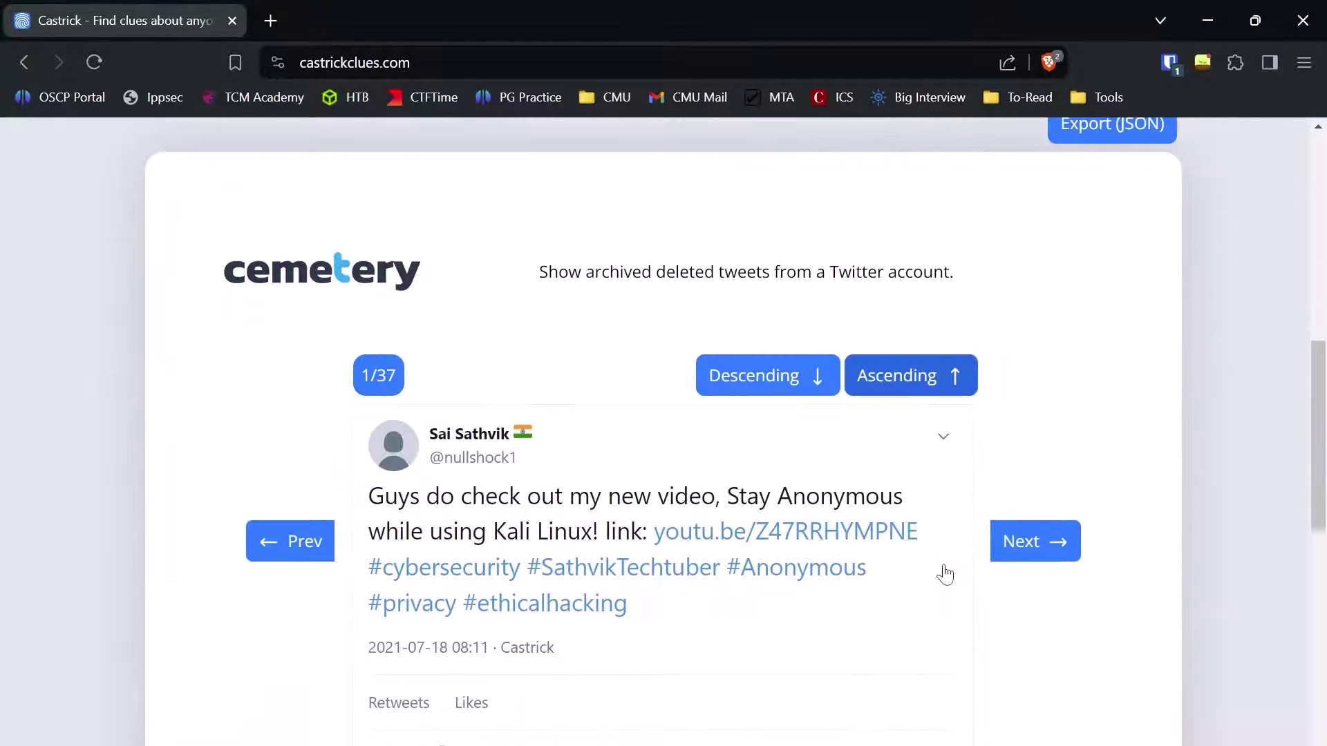
scroll(638, 406, "down", 2)
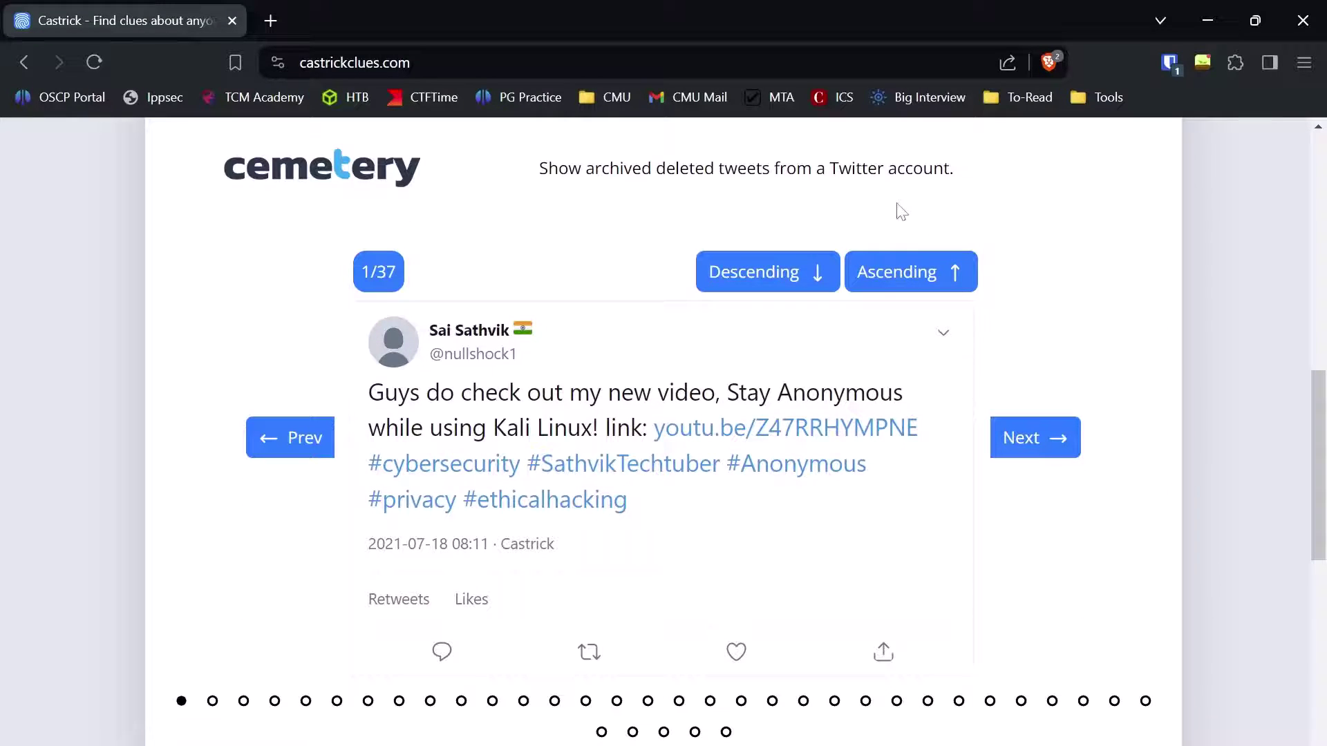
scroll(687, 483, "down", 1)
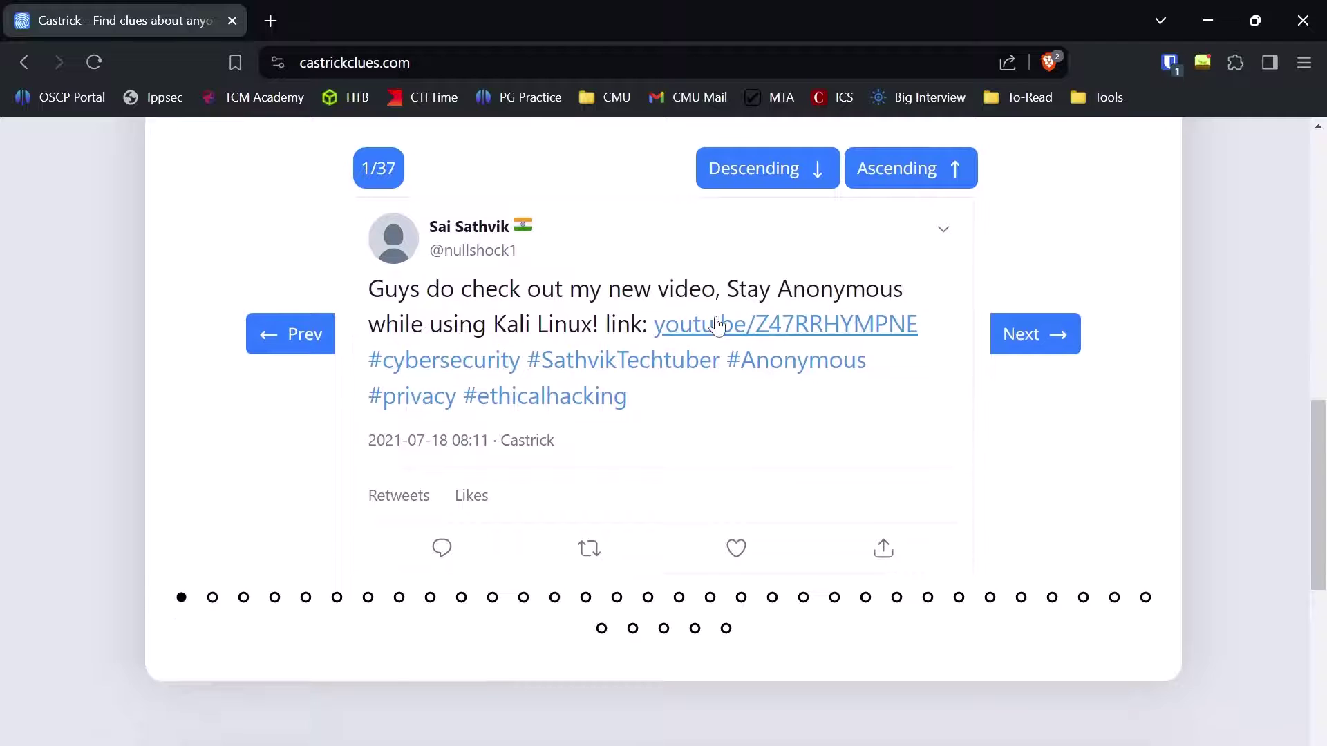
scroll(472, 203, "down", 5)
scroll(853, 412, "down", 4)
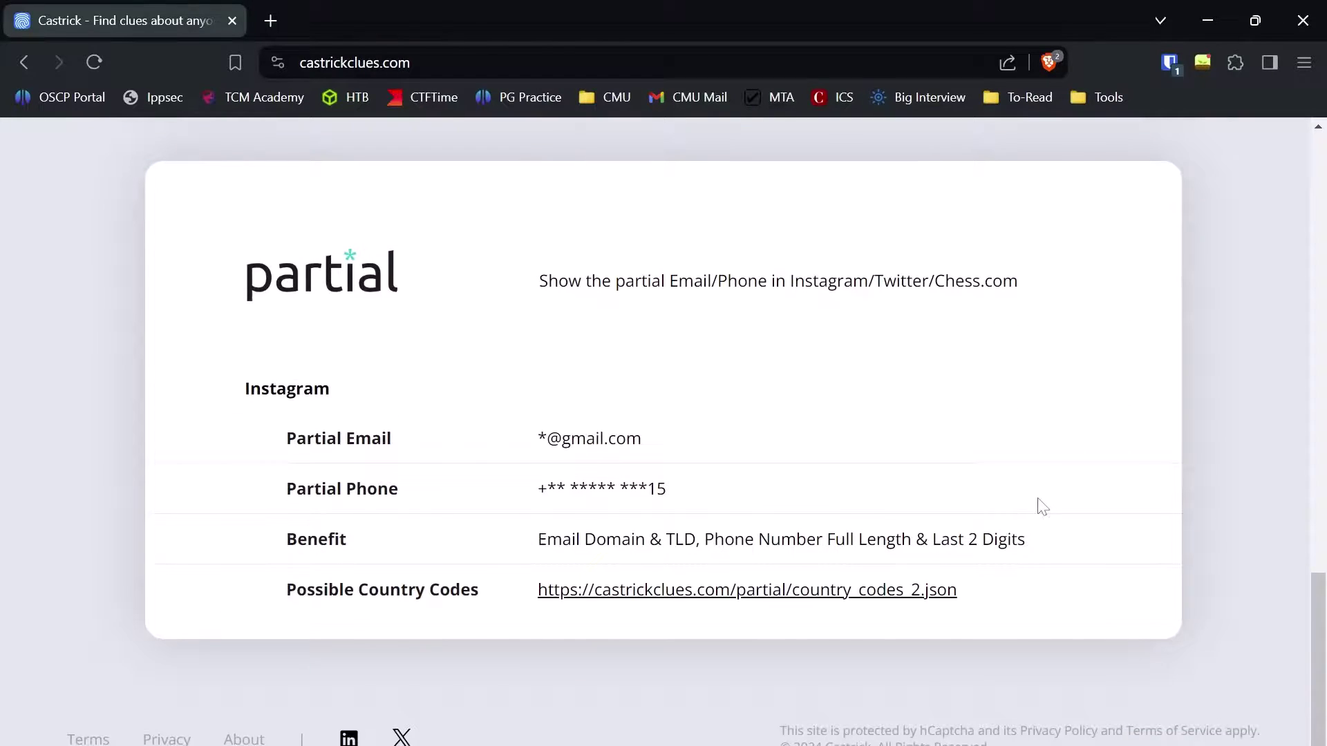
scroll(790, 491, "up", 3)
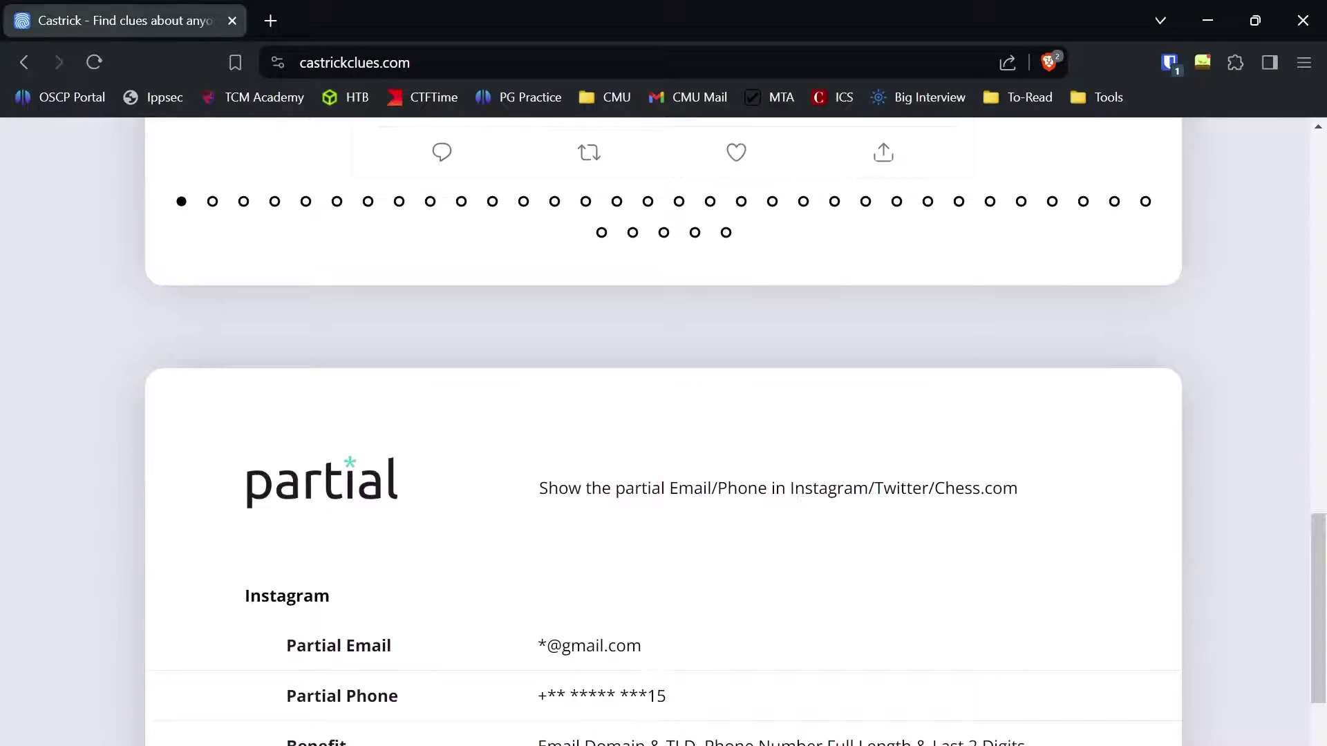
scroll(645, 346, "down", 3)
left_click_drag(536, 280, 1025, 293)
left_click(1025, 295)
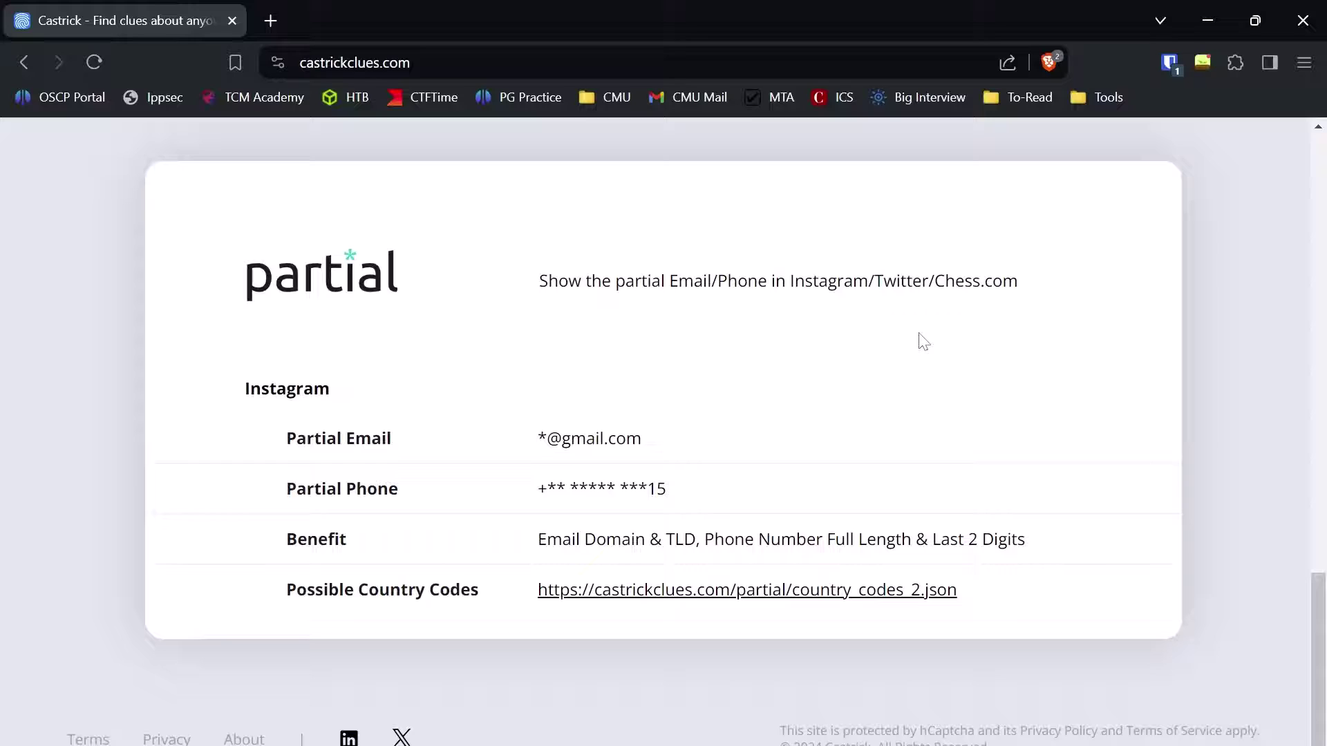
Step: Highlight the partial Instagram email and the partial phone's last two digits
left_click_drag(644, 440, 537, 440)
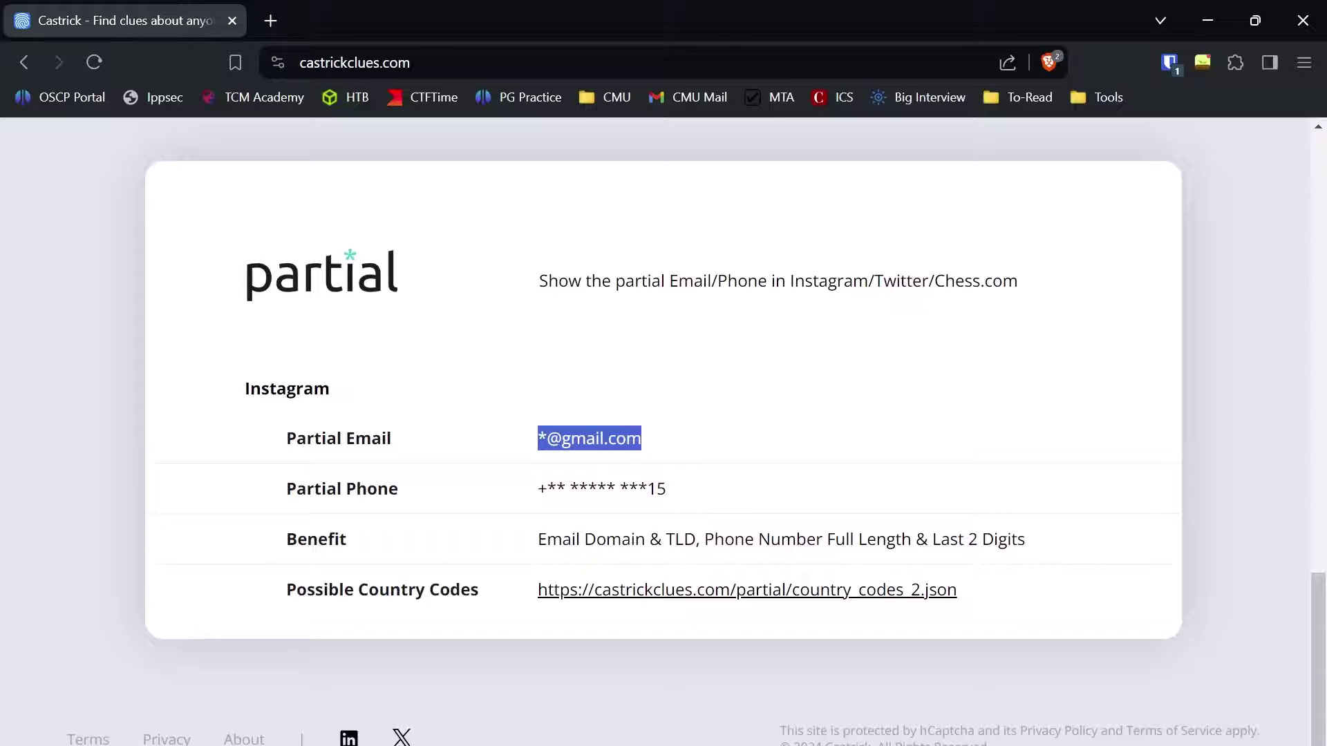
left_click(693, 430)
triple_click(590, 438)
left_click(717, 443)
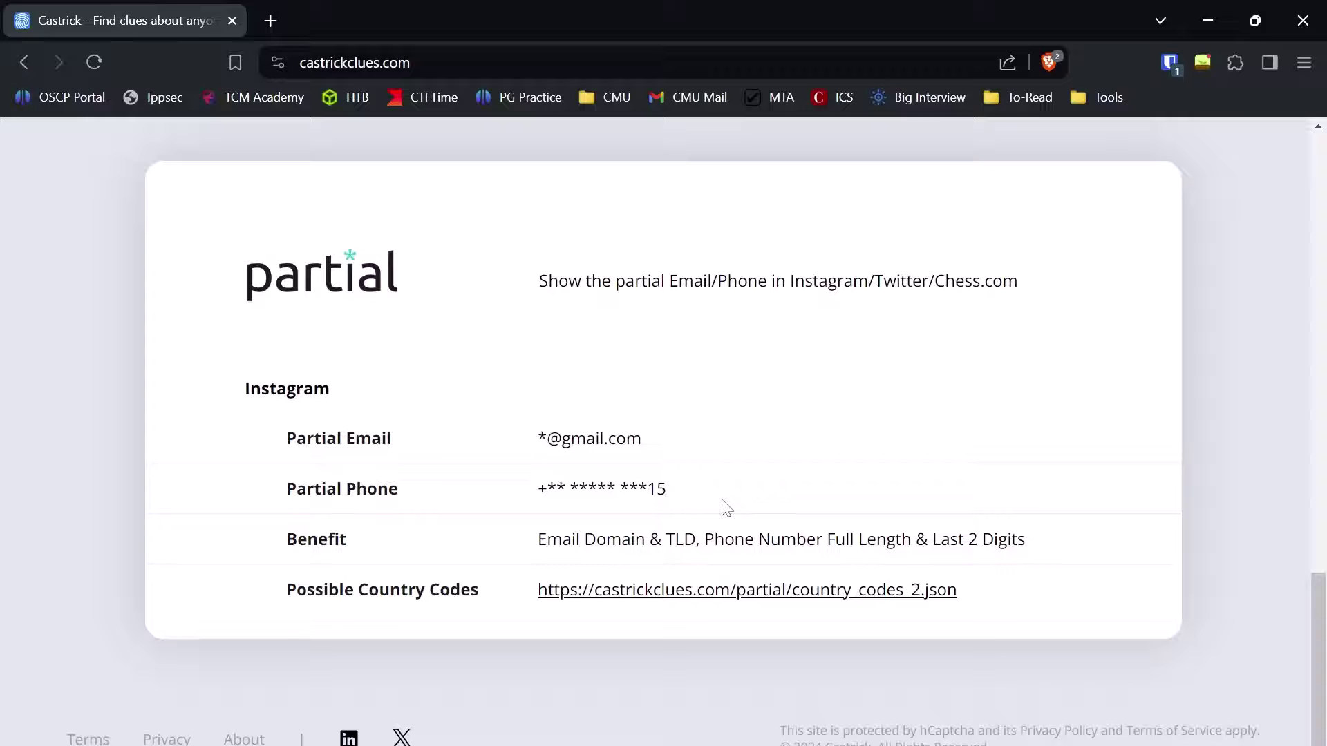
left_click_drag(674, 490, 647, 489)
left_click(691, 495)
scroll(882, 519, "up", 10)
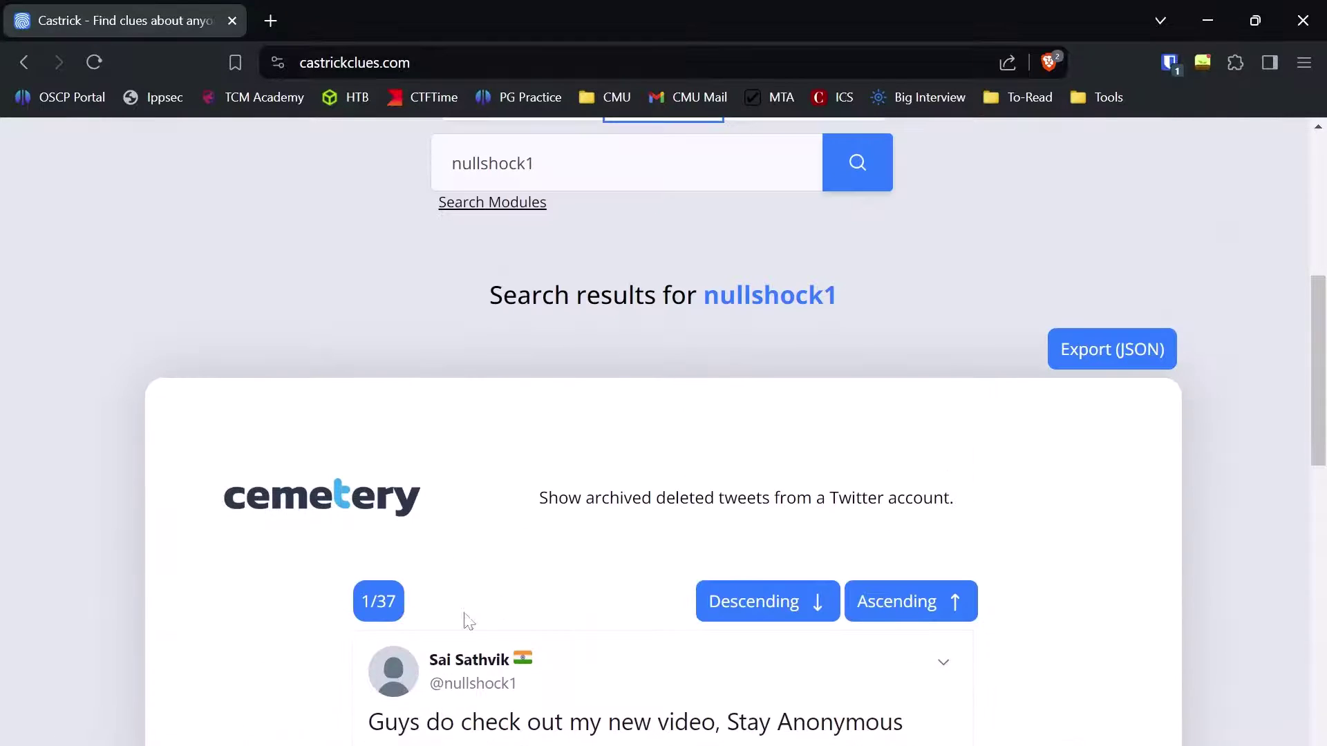
scroll(504, 420, "down", 1)
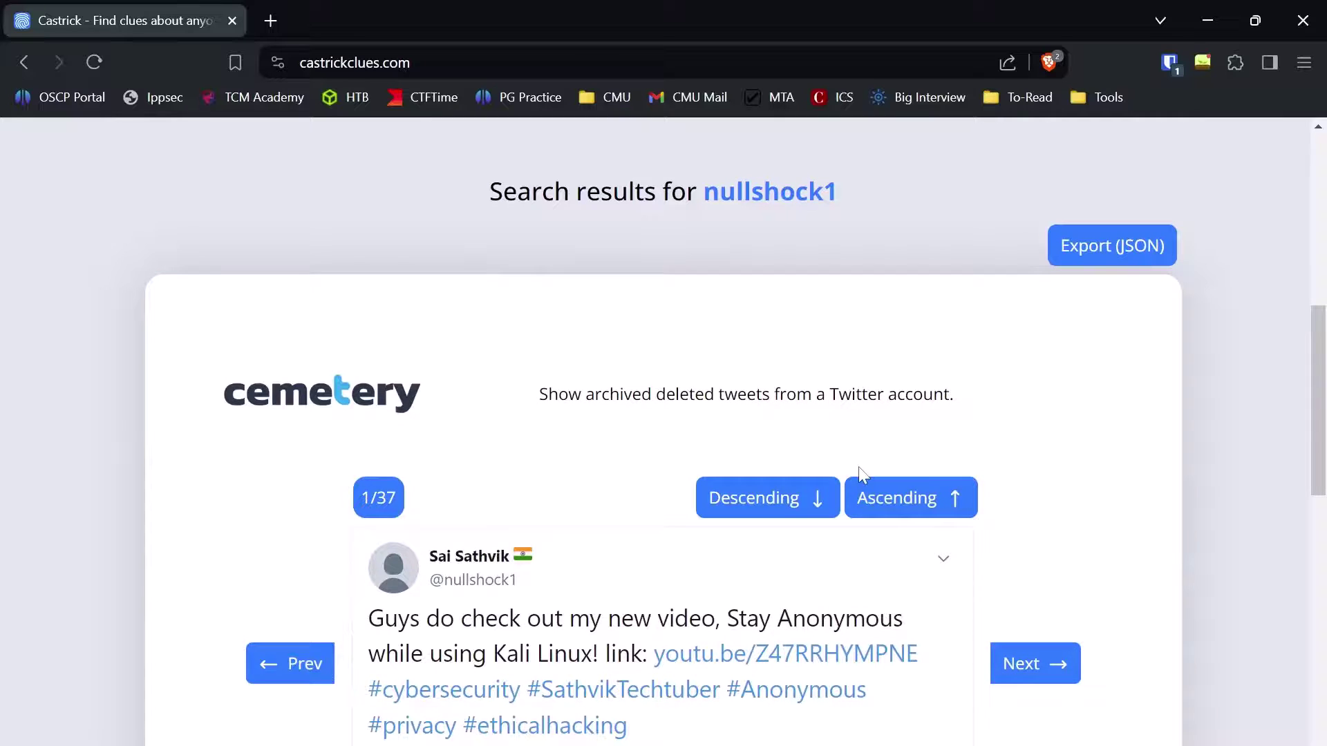
scroll(617, 433, "up", 2)
scroll(438, 542, "up", 2)
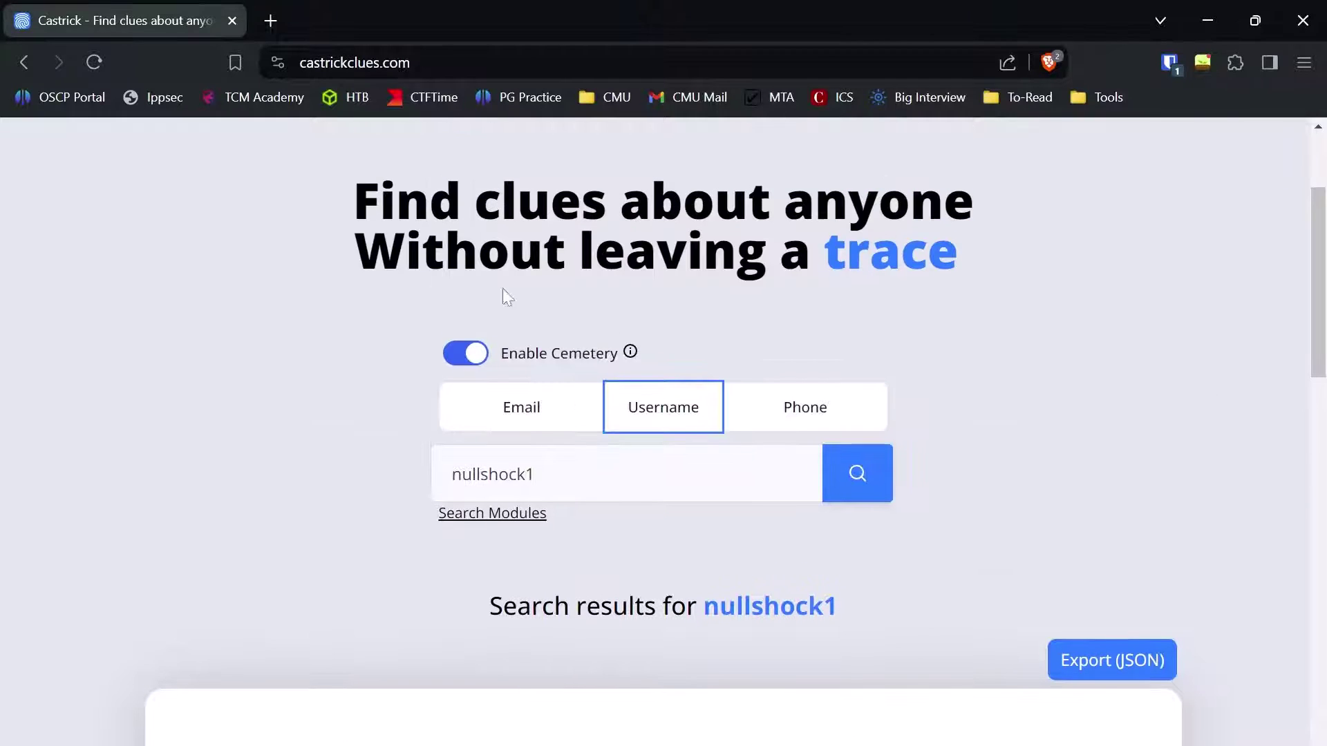
scroll(1038, 583, "down", 1)
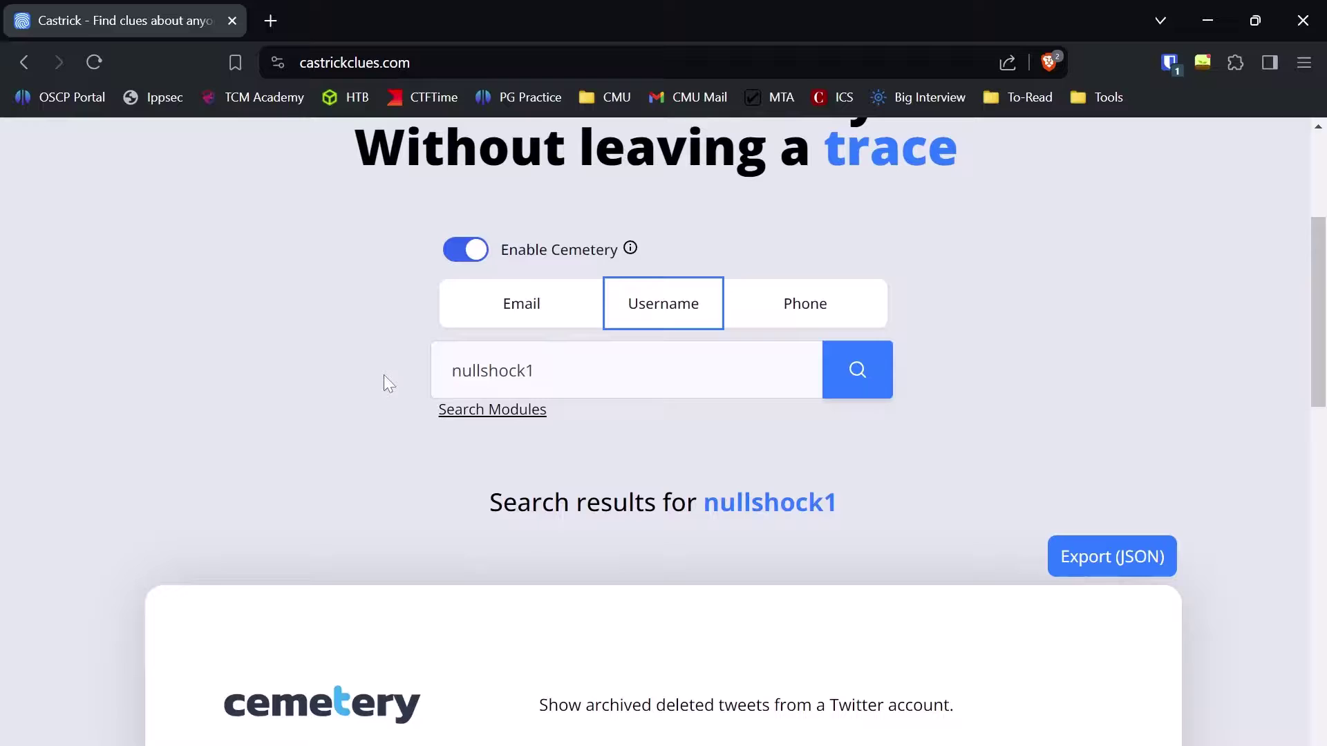
left_click(515, 413)
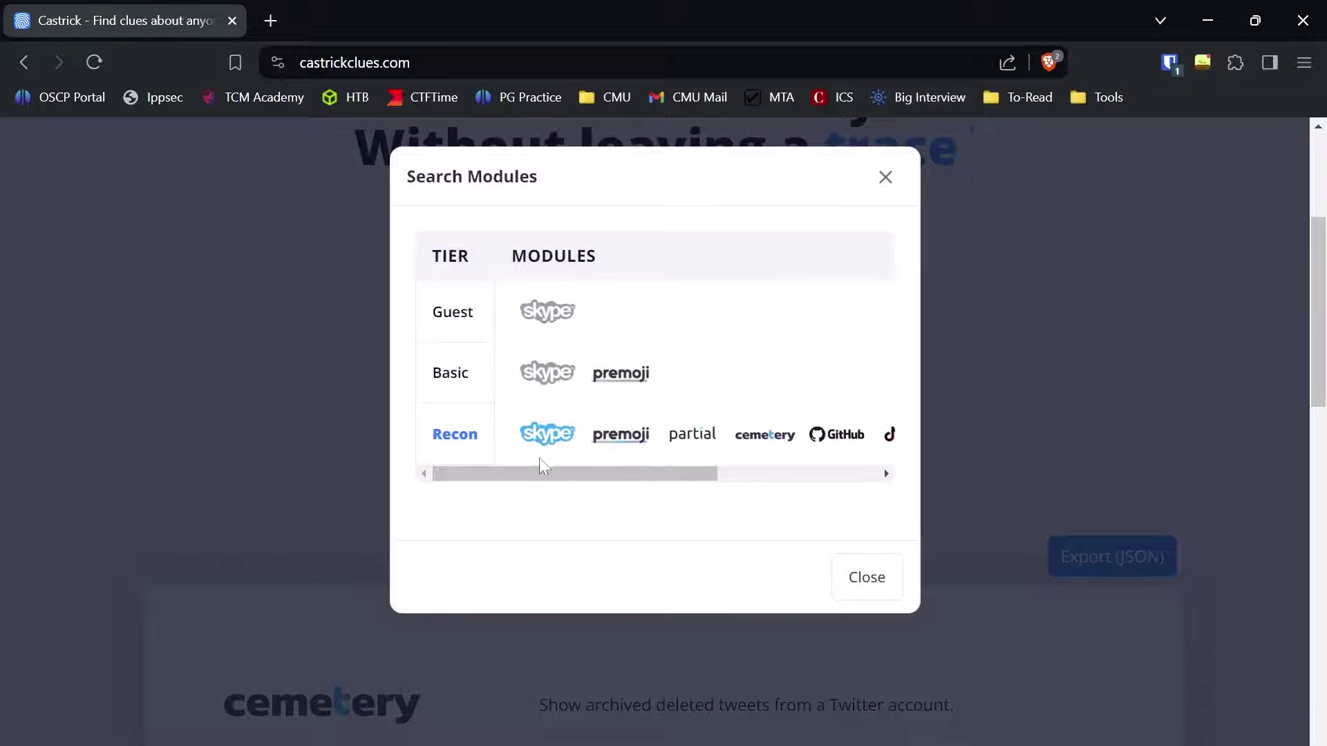
left_click_drag(533, 466, 758, 483)
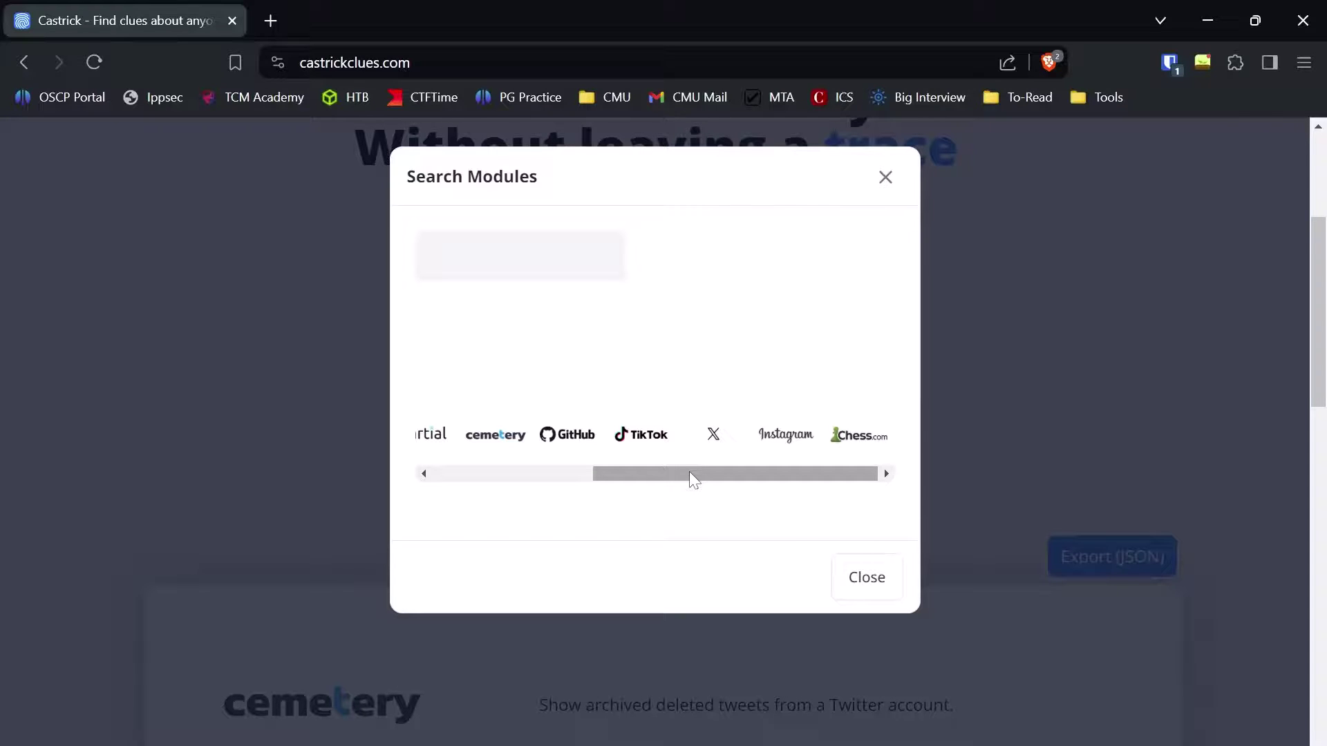
left_click_drag(769, 484, 605, 474)
left_click(882, 175)
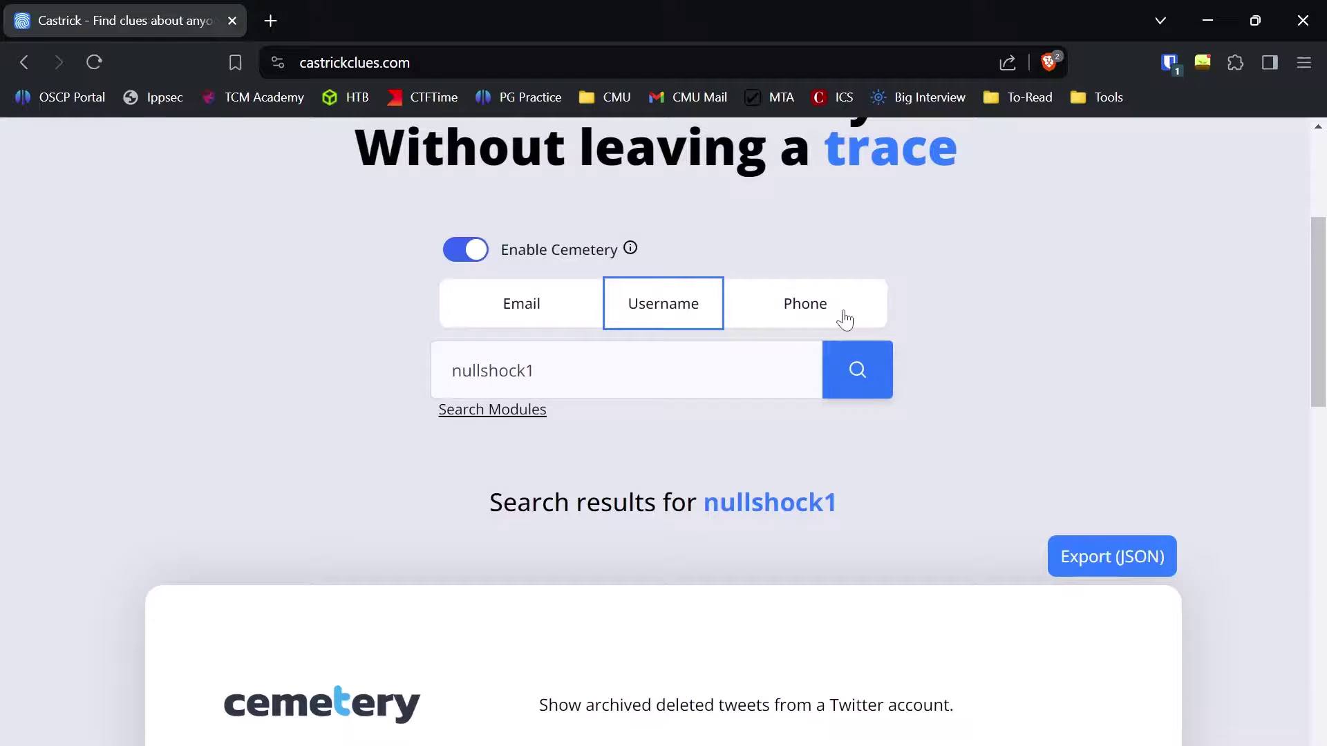
Step: Search the pasted phone number and scroll to the CallApp result naming the owner 'microsoft'
left_click(775, 298)
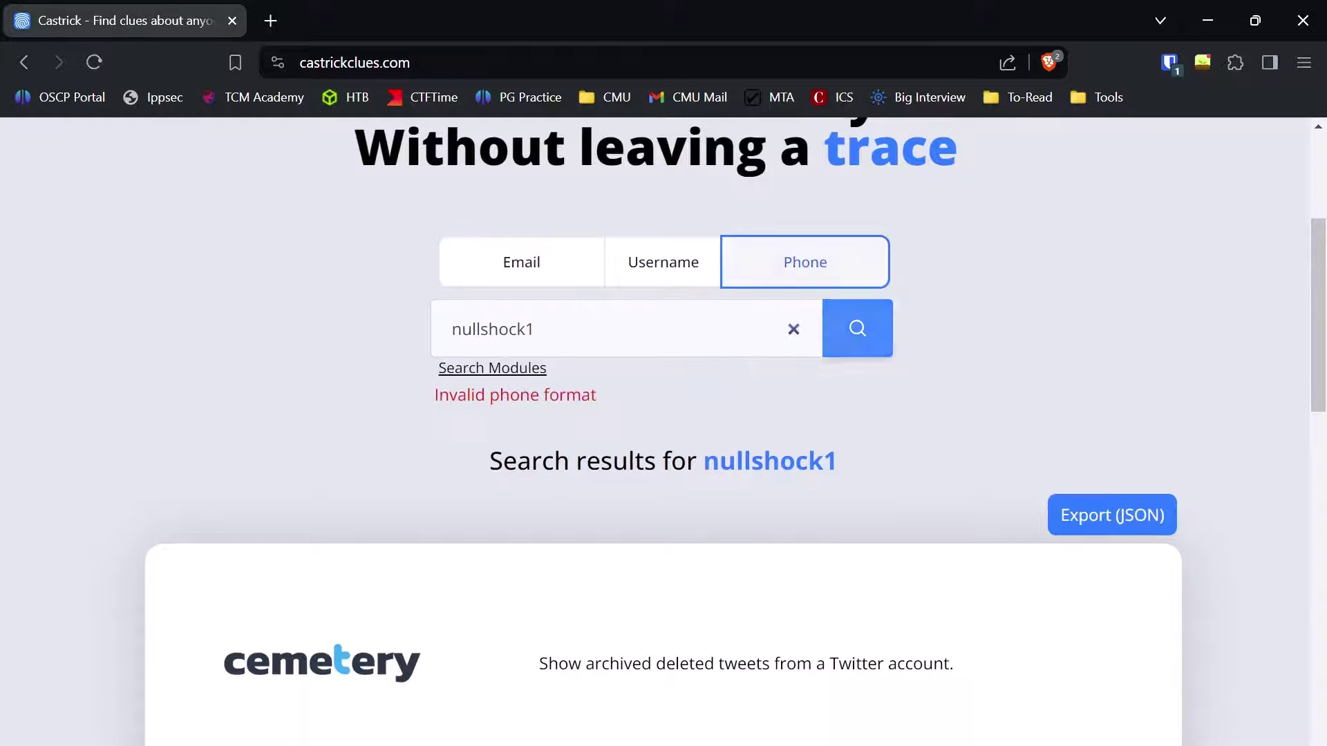
key("ctrl+a")
key("ctrl+v")
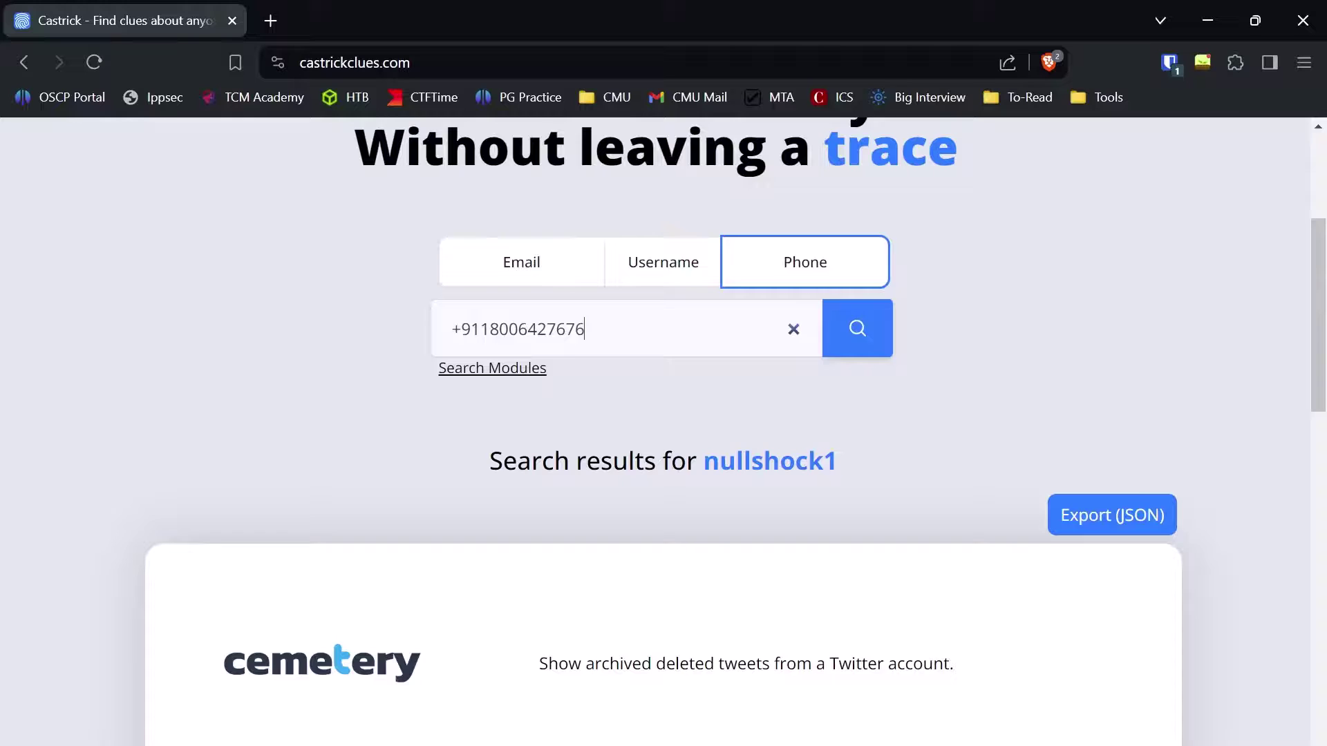
left_click(861, 339)
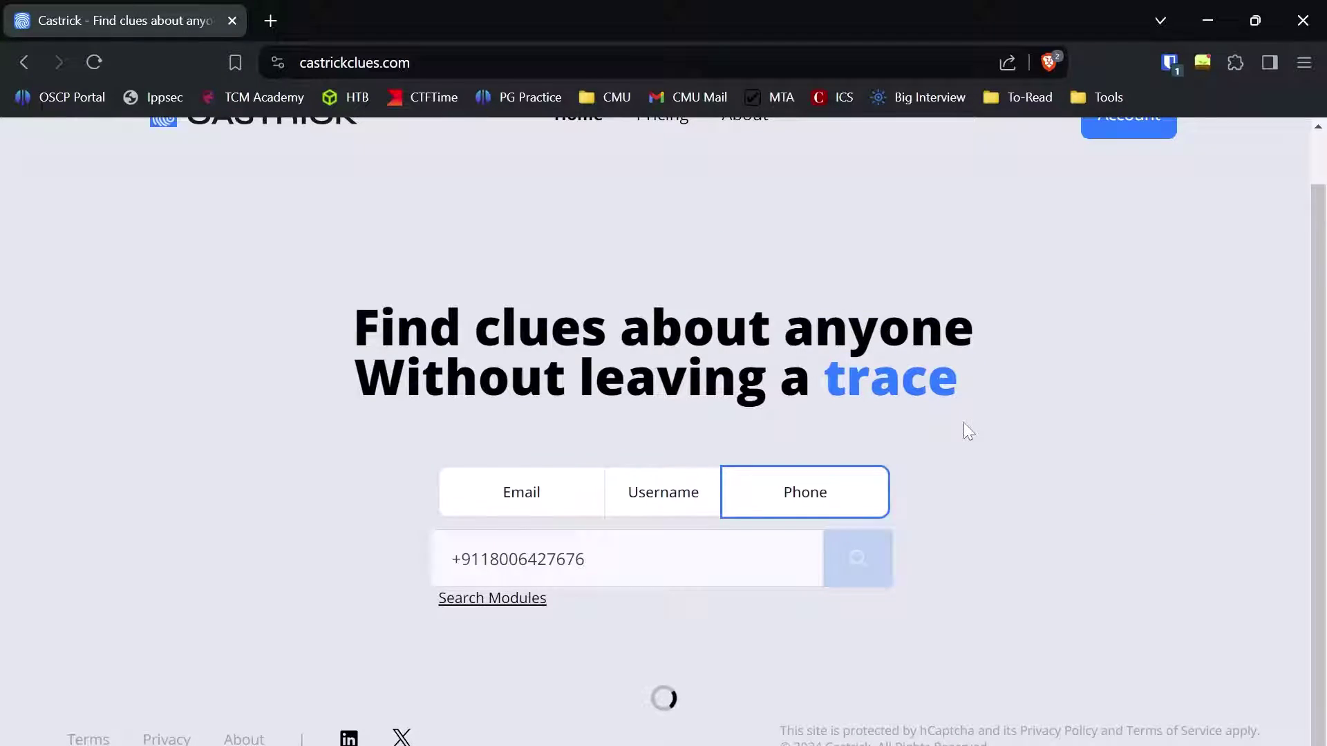
scroll(968, 432, "down", 3)
scroll(968, 432, "down", 1)
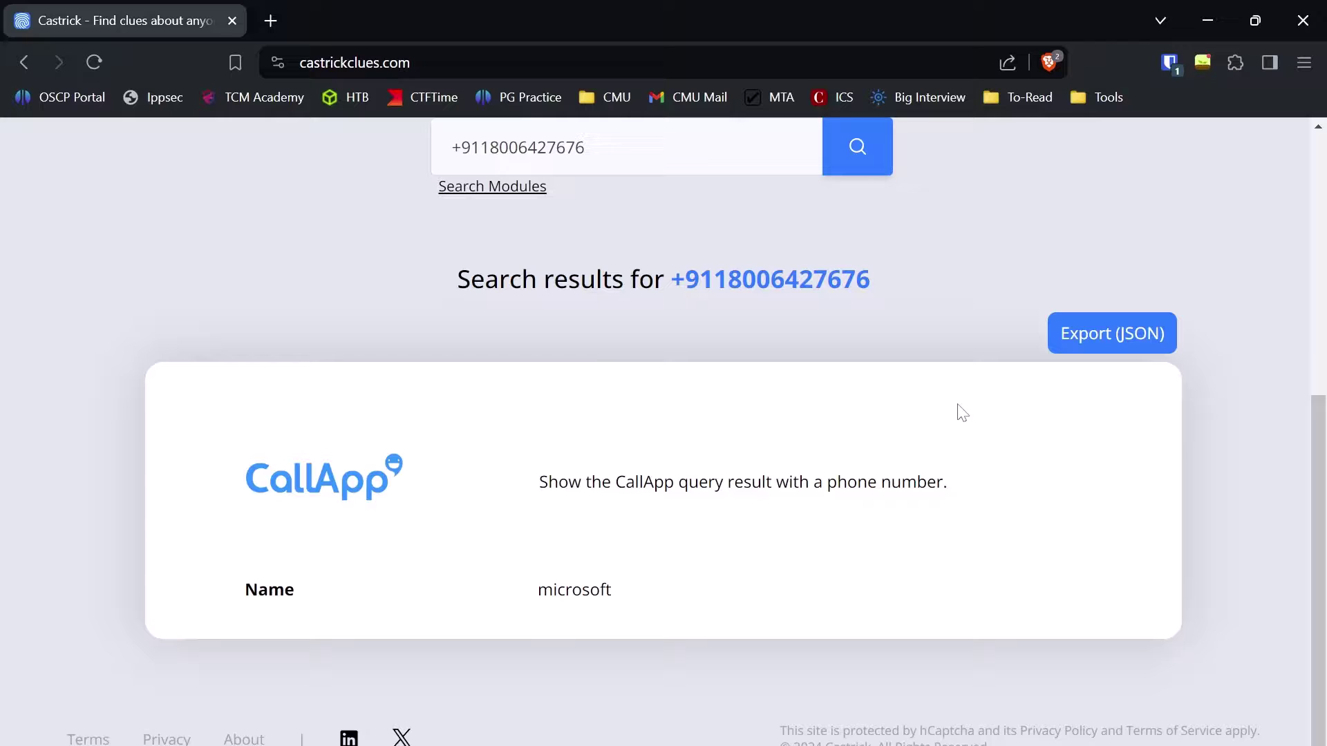
Step: Browse the phone Search Modules table (Skype, Telegram, CallApp, Discord, Facebook, Microsoft), then close it
left_click(535, 187)
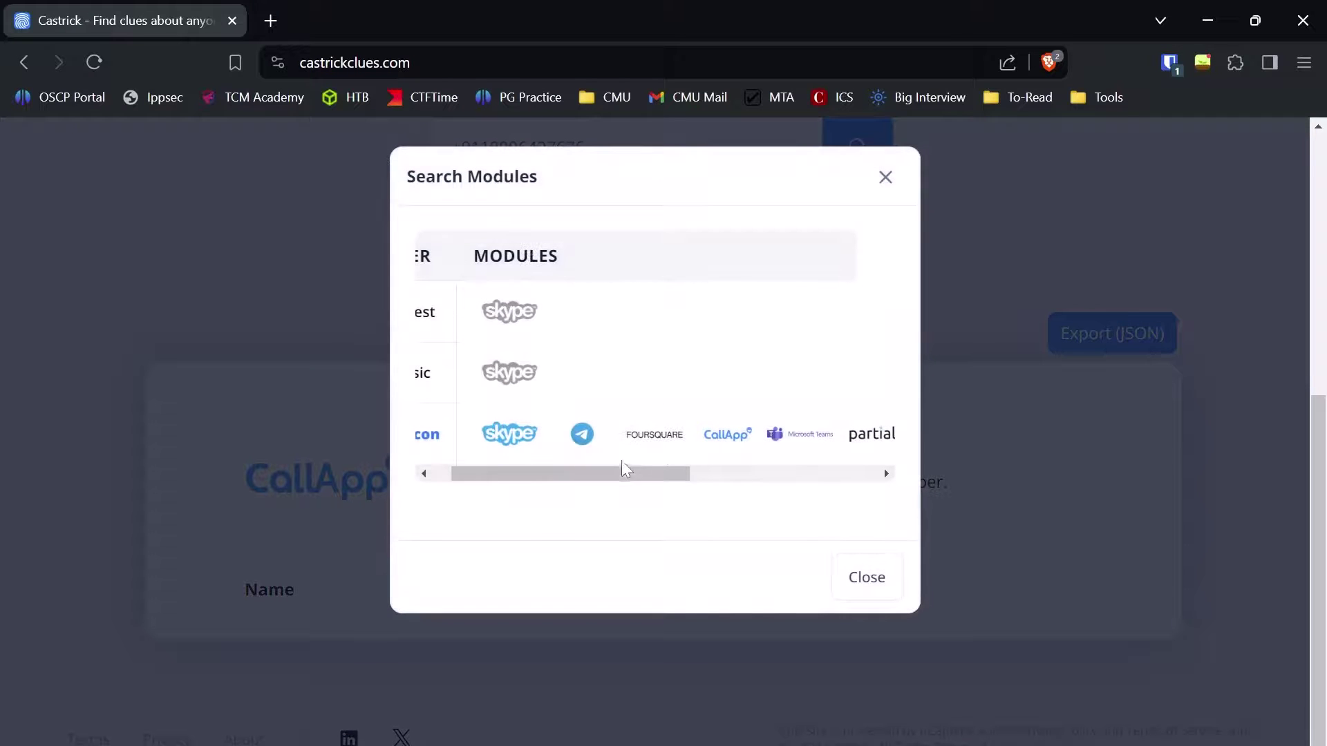
left_click_drag(616, 474, 812, 484)
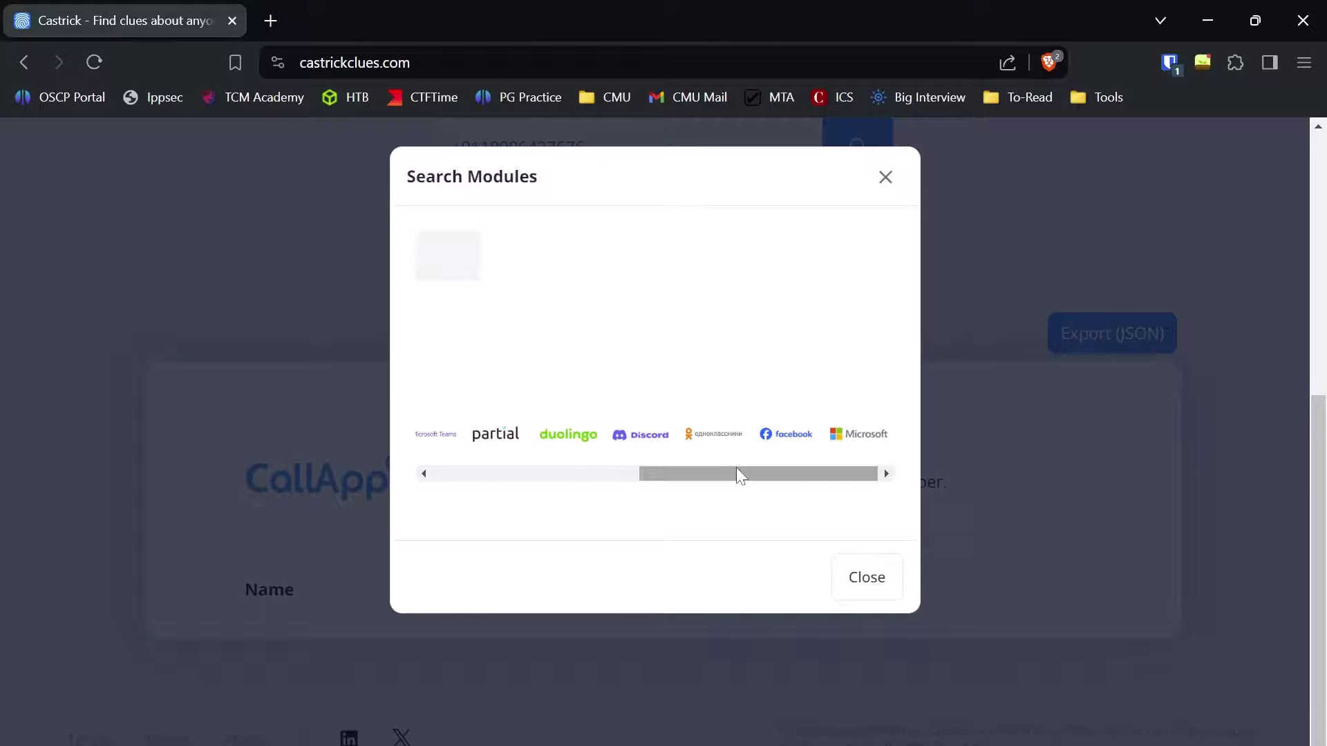
left_click_drag(736, 474, 525, 484)
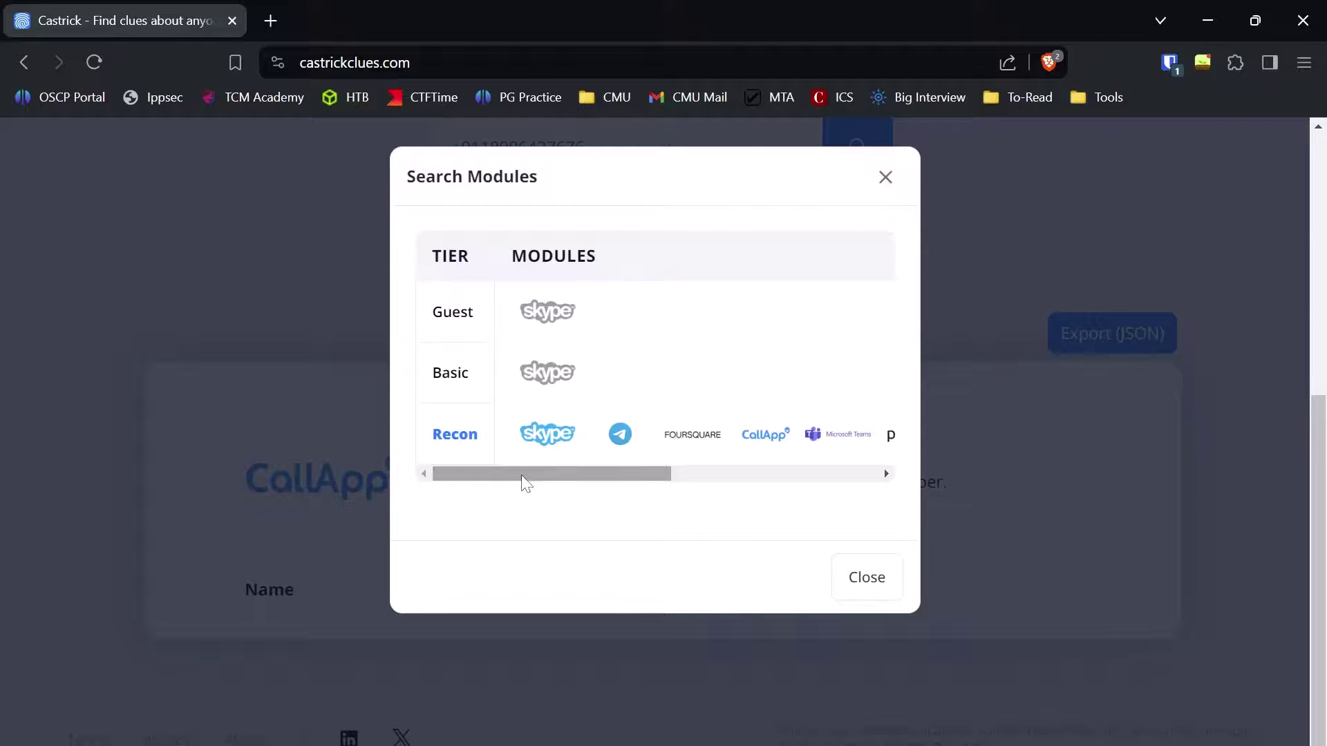
left_click(1002, 284)
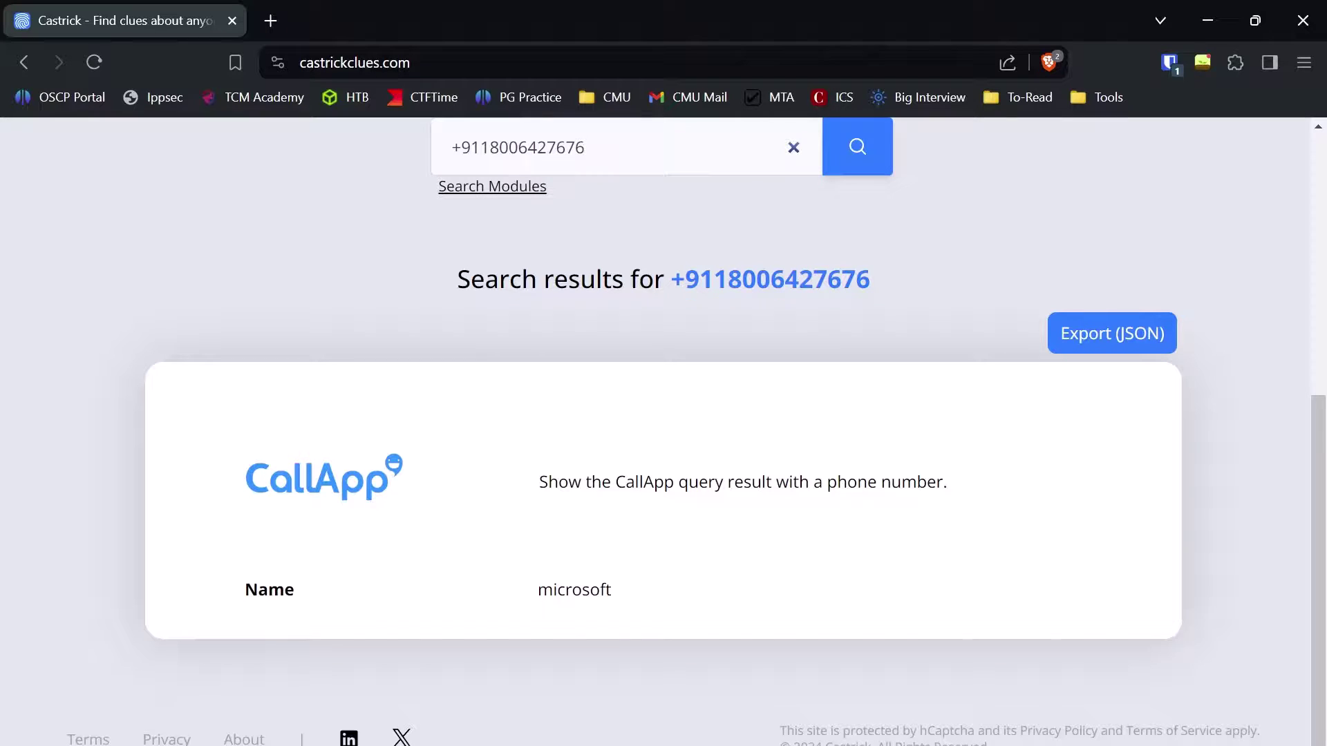
Step: Reopen Search Modules, check which modules the Recon tier covers, and close the overview
left_click(516, 184)
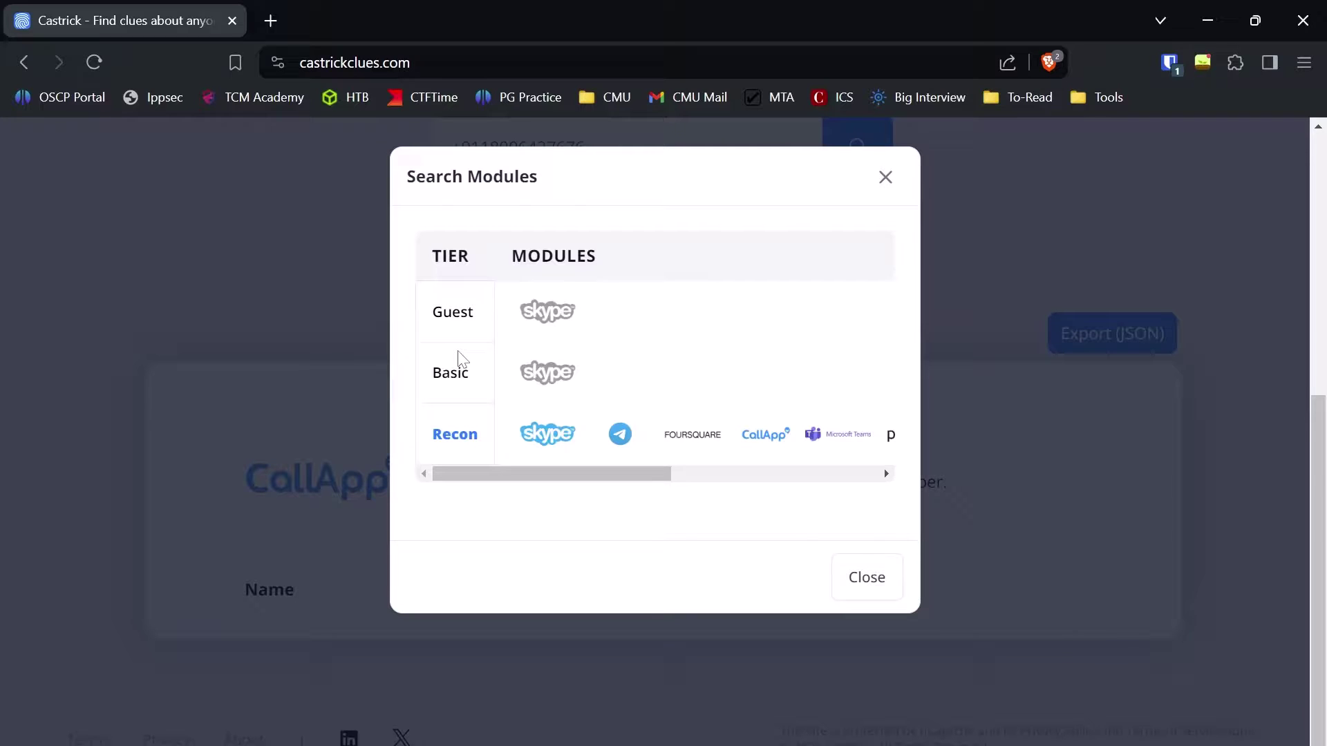
double_click(451, 434)
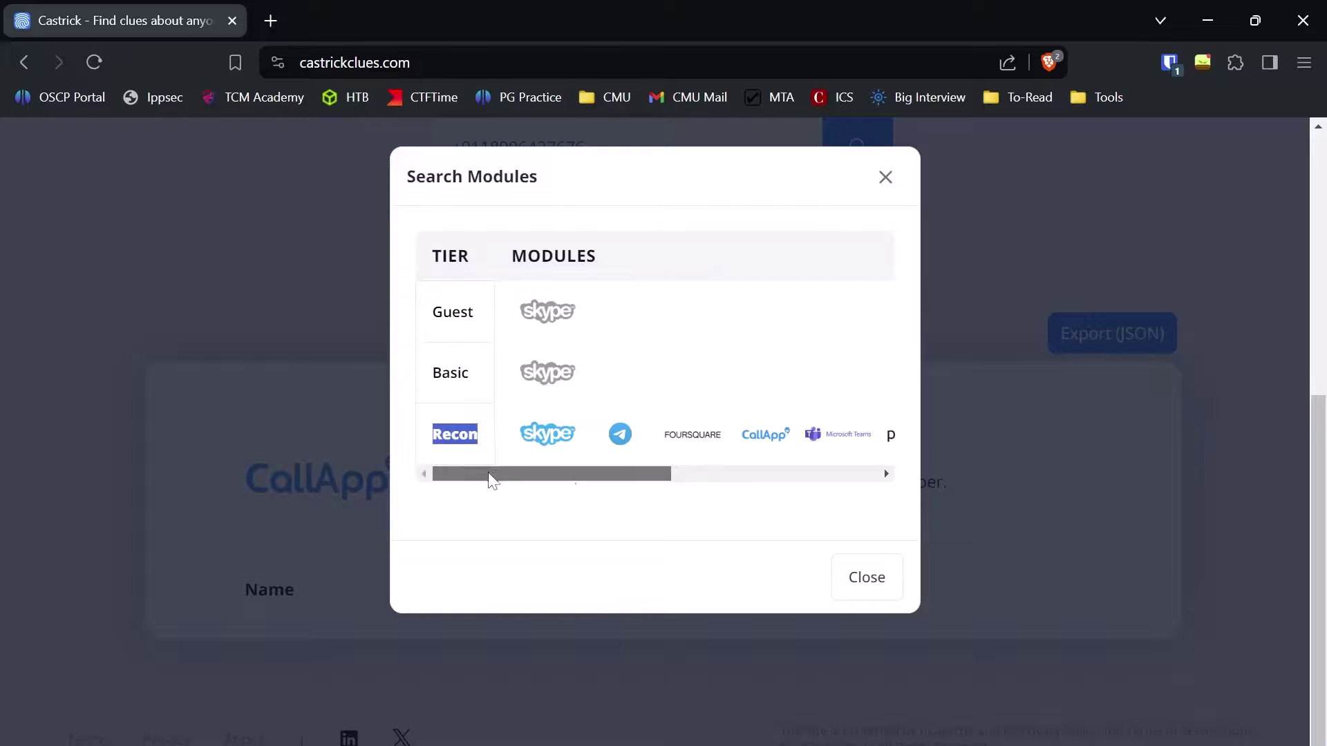
left_click_drag(492, 474, 697, 474)
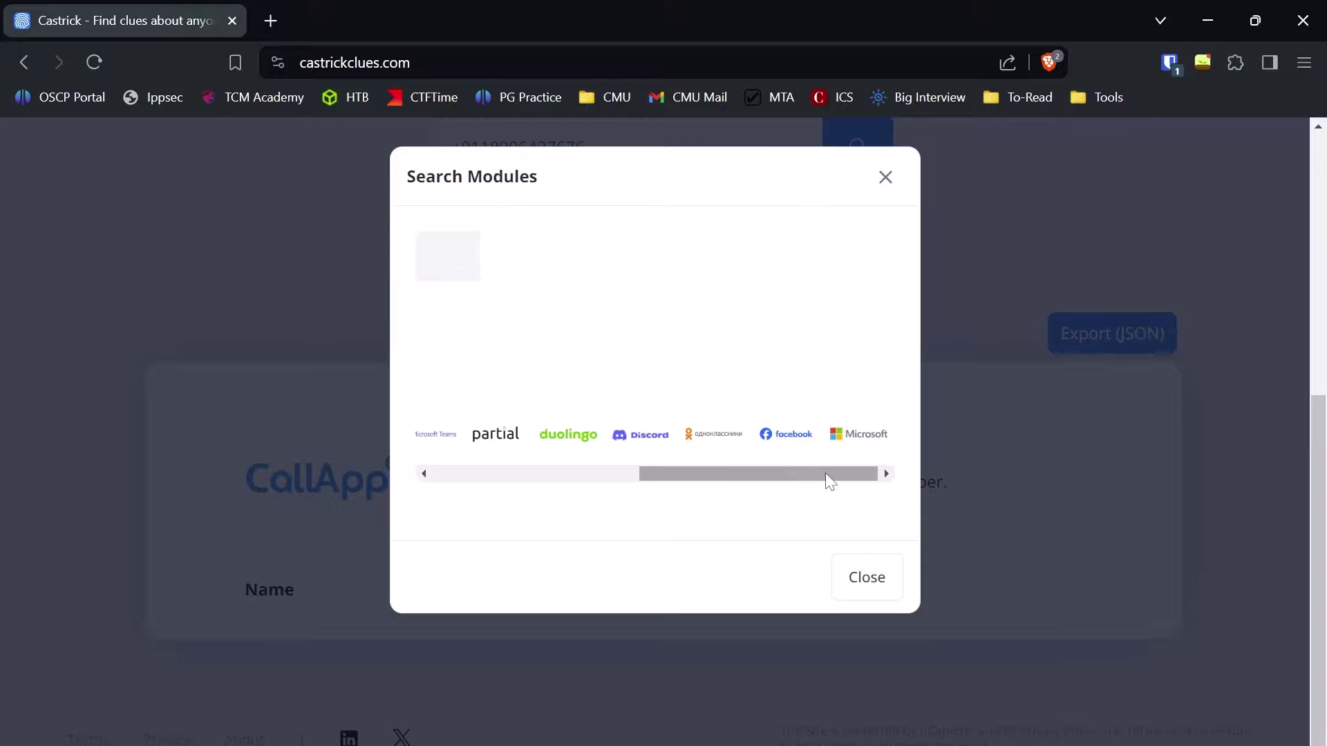
left_click_drag(805, 474, 544, 476)
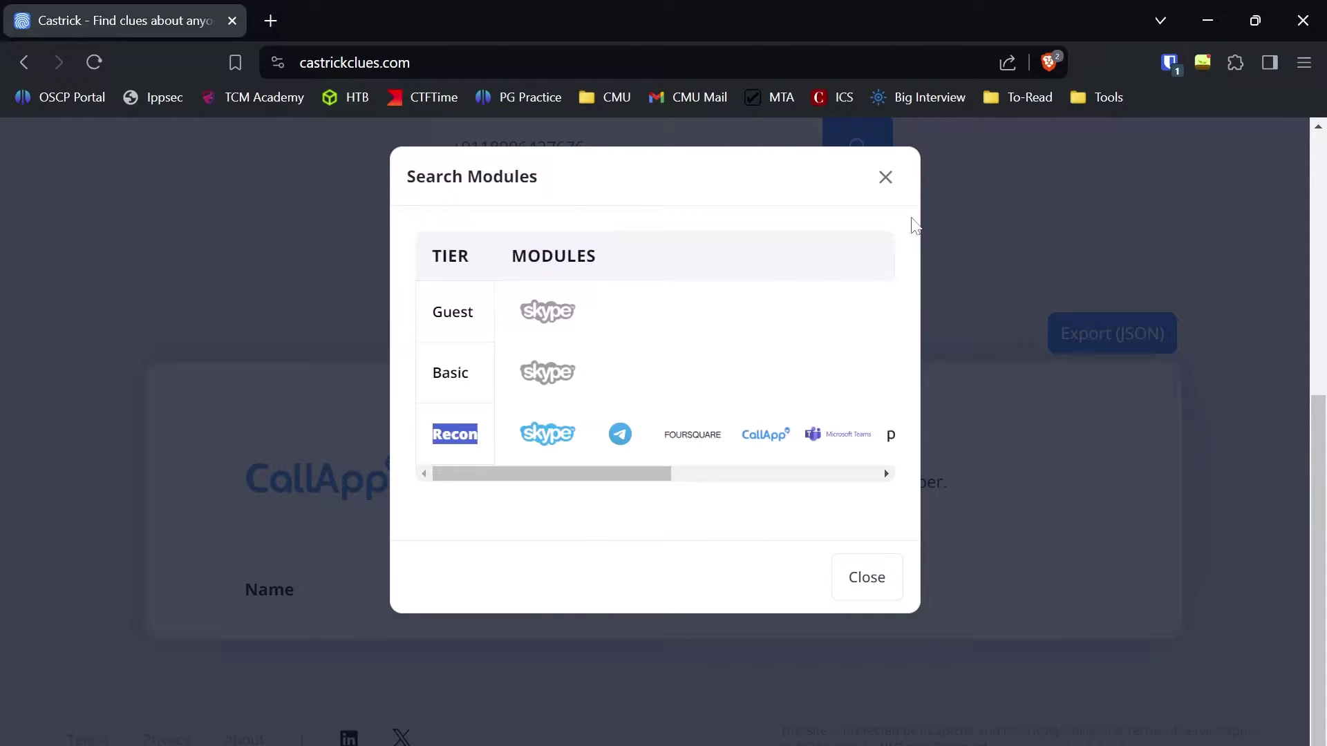
left_click(884, 176)
Step: Switch to an Email search, replace the old phone number with the email address, and run it
scroll(632, 383, "up", 3)
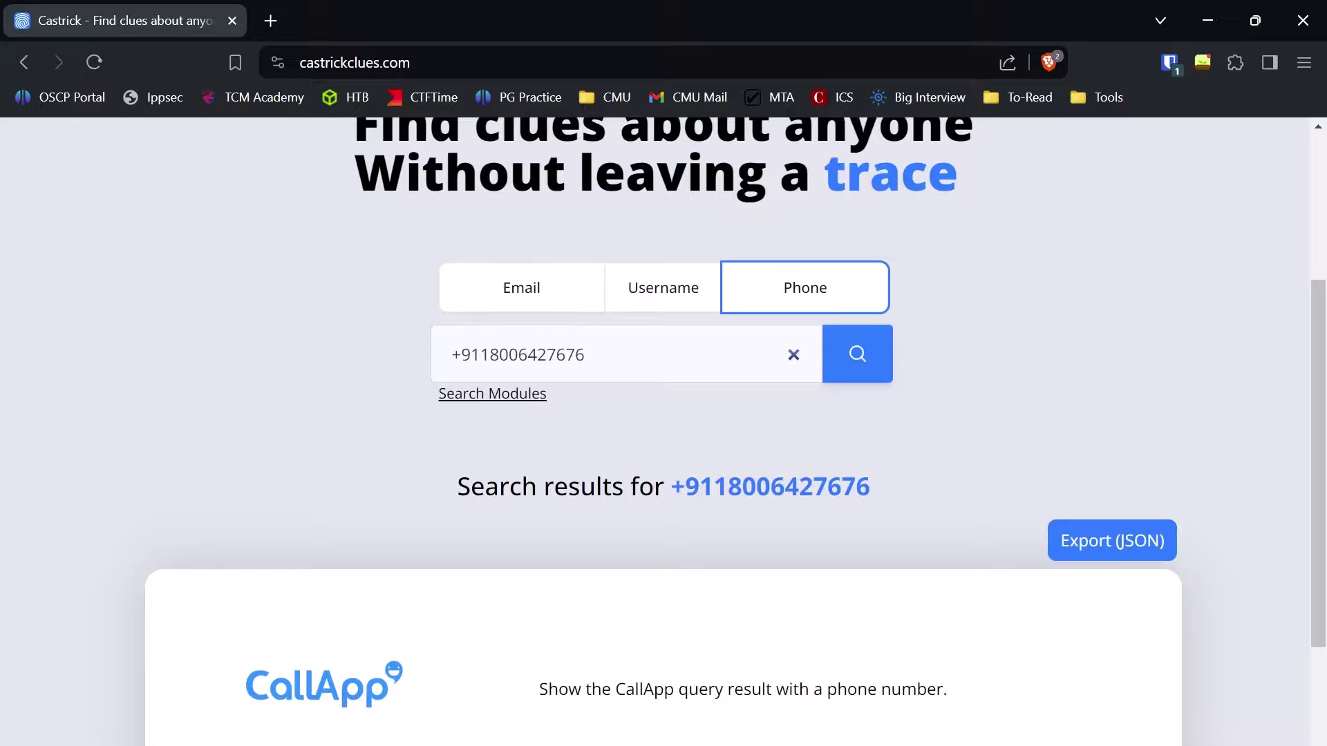
scroll(623, 173, "up", 4)
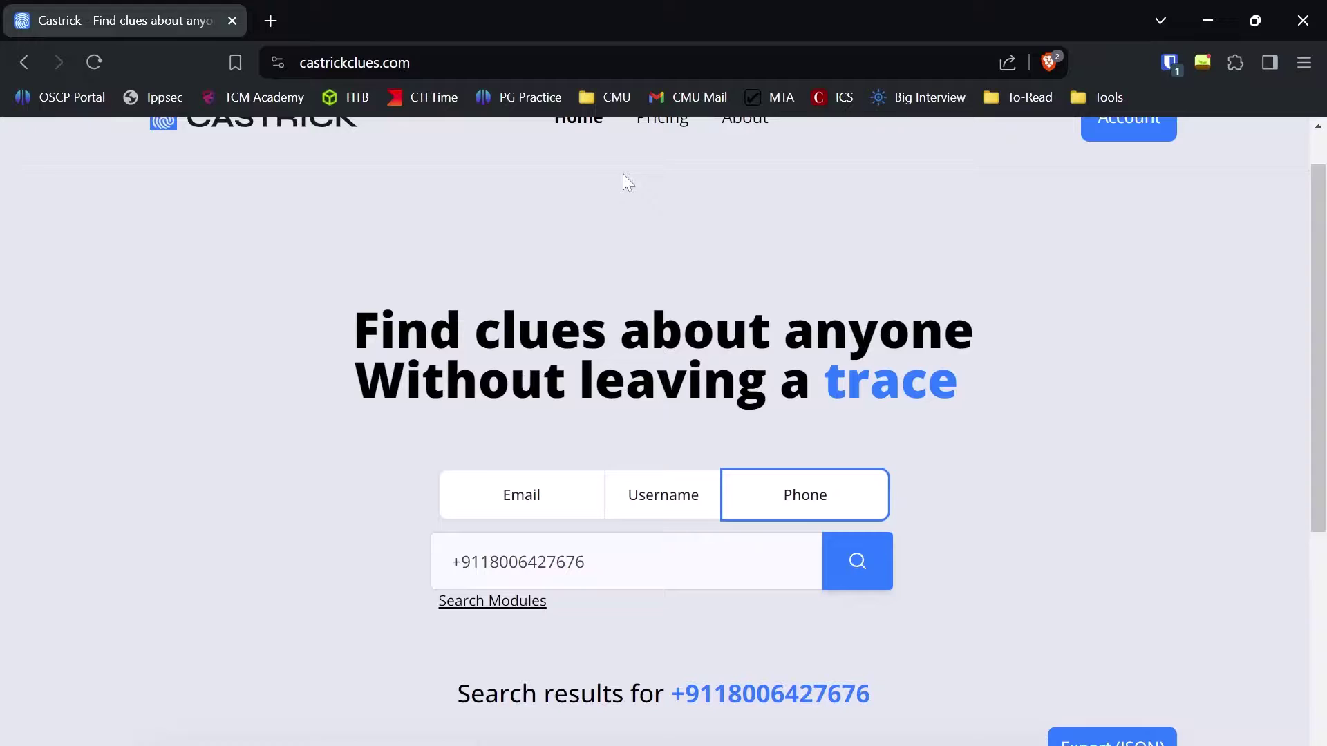
scroll(615, 207, "down", 1)
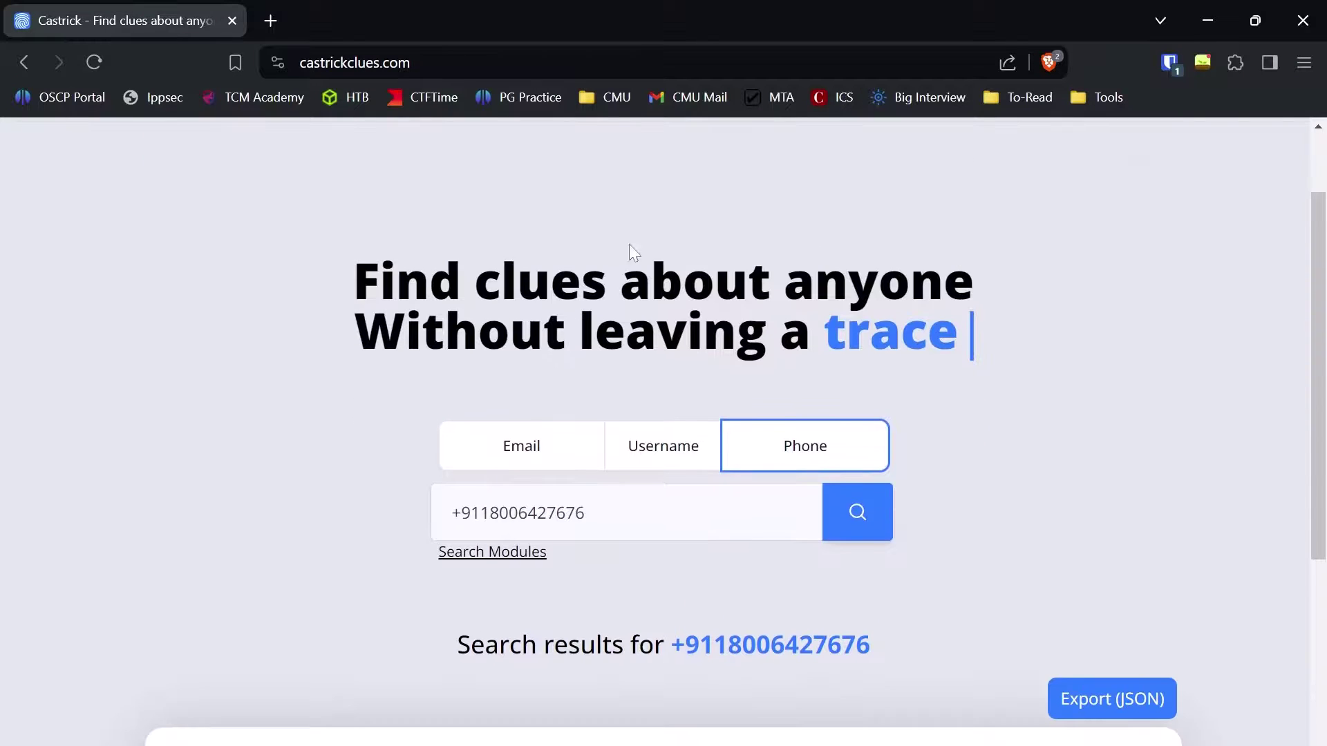
left_click(519, 442)
key("ctrl+a")
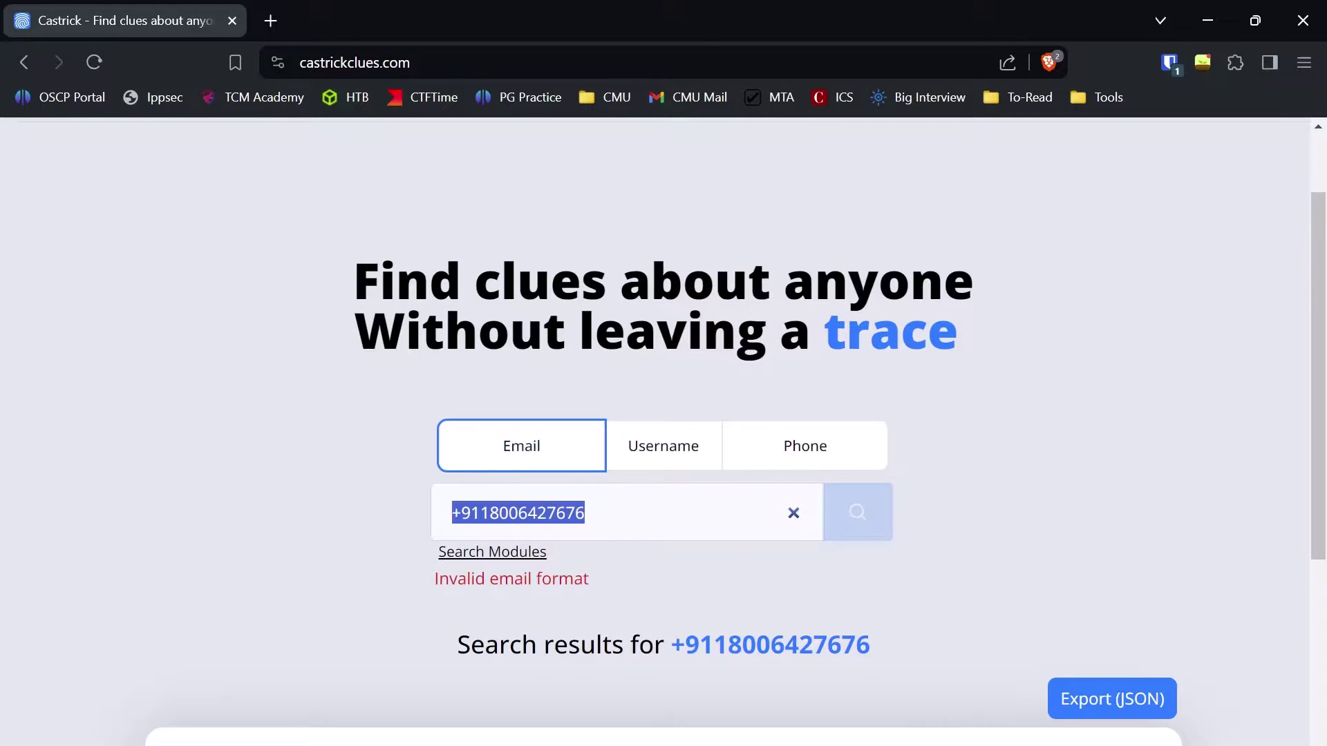
key("BackSpace")
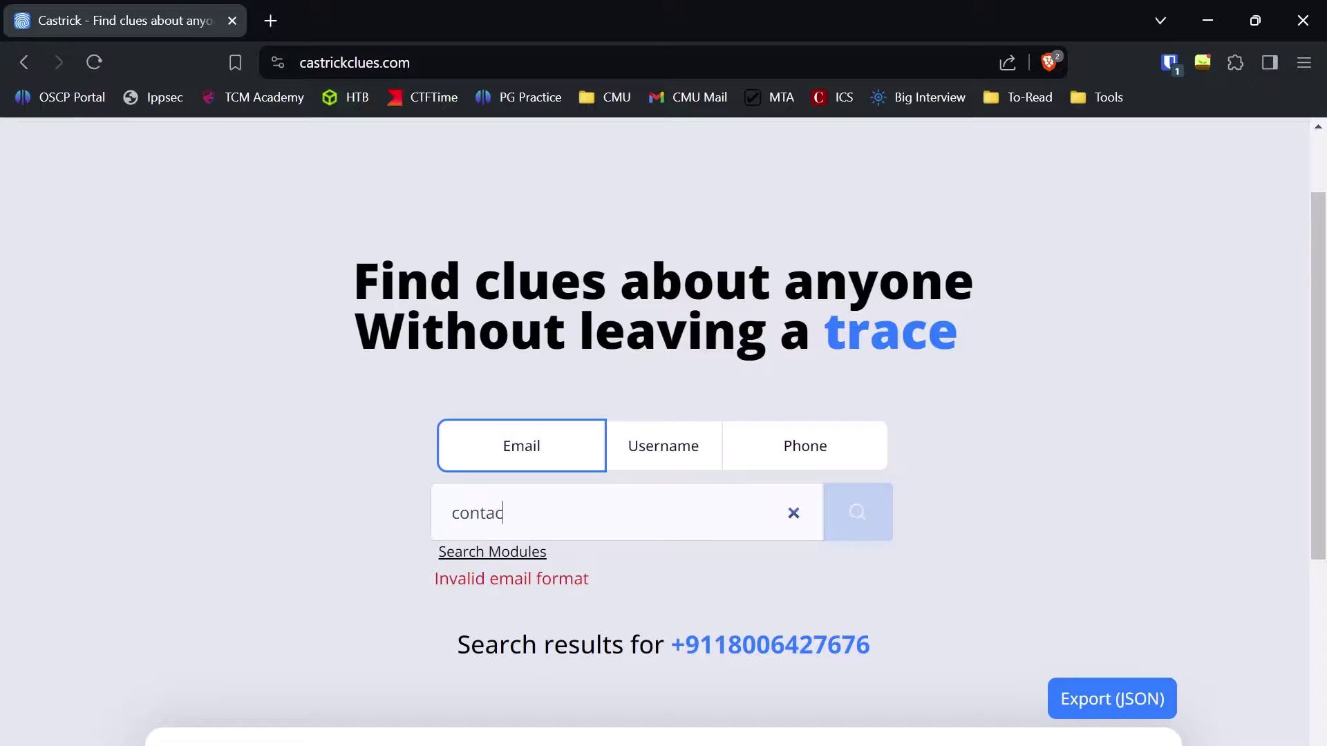
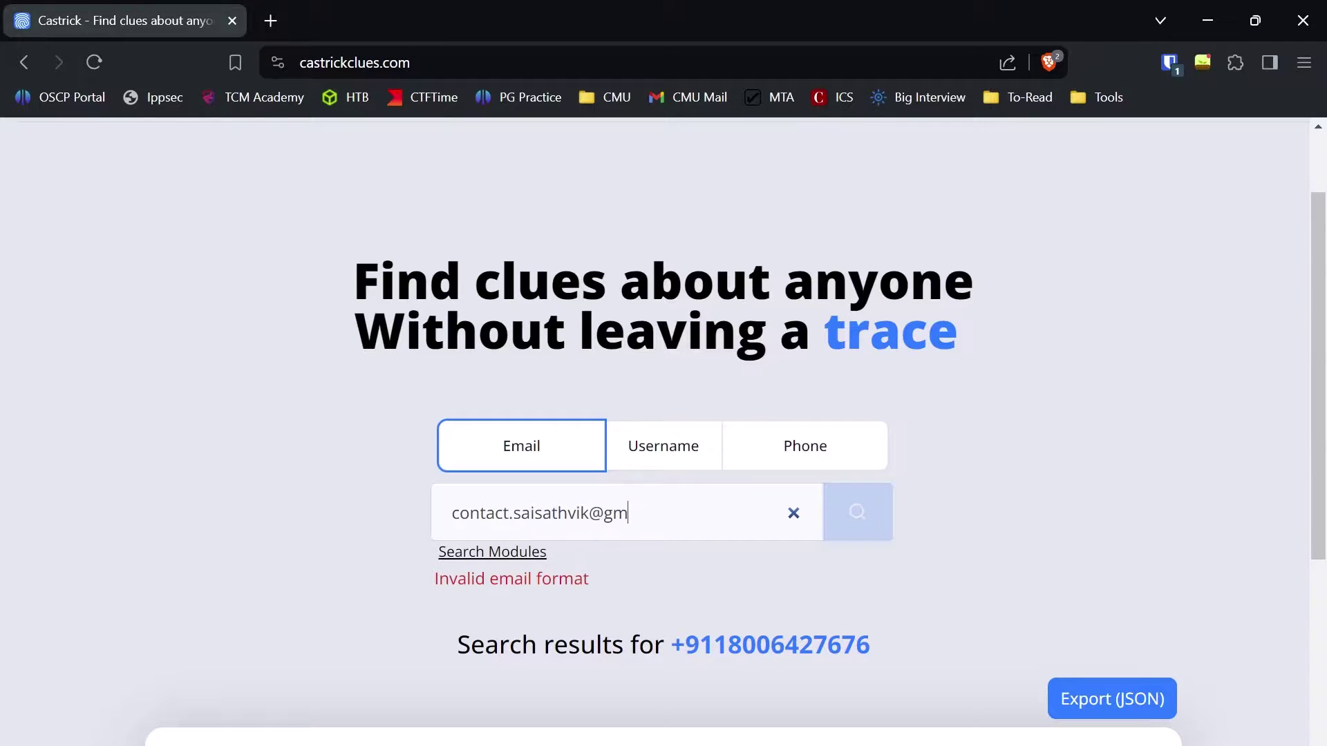
key("Return")
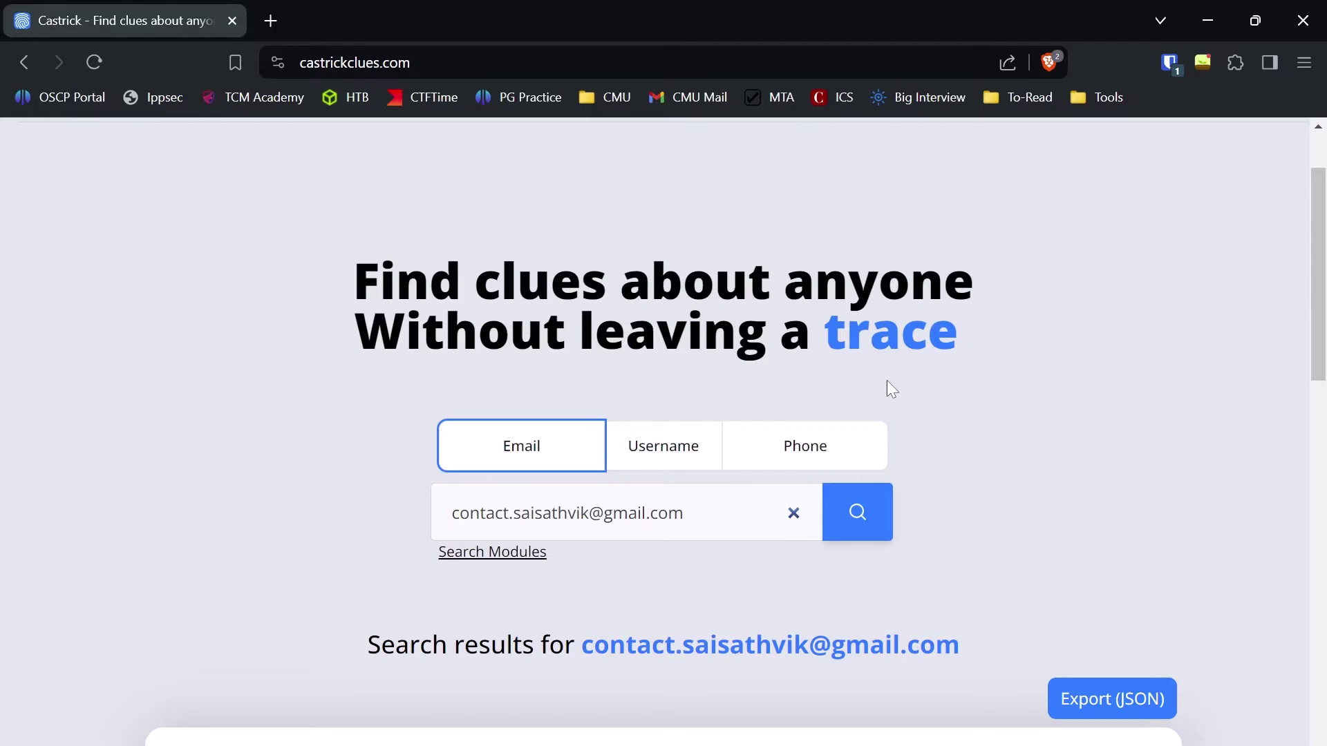
scroll(890, 491, "down", 5)
scroll(895, 498, "down", 4)
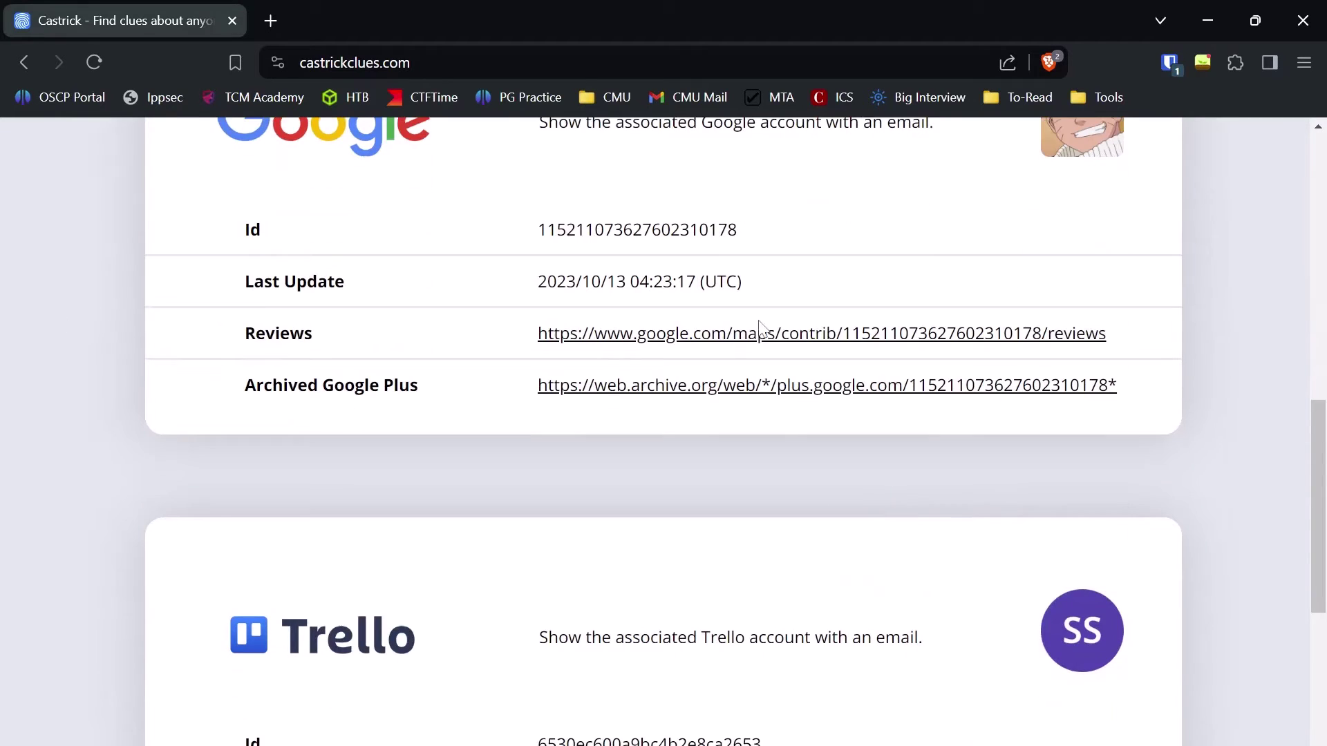
scroll(1151, 252, "up", 4)
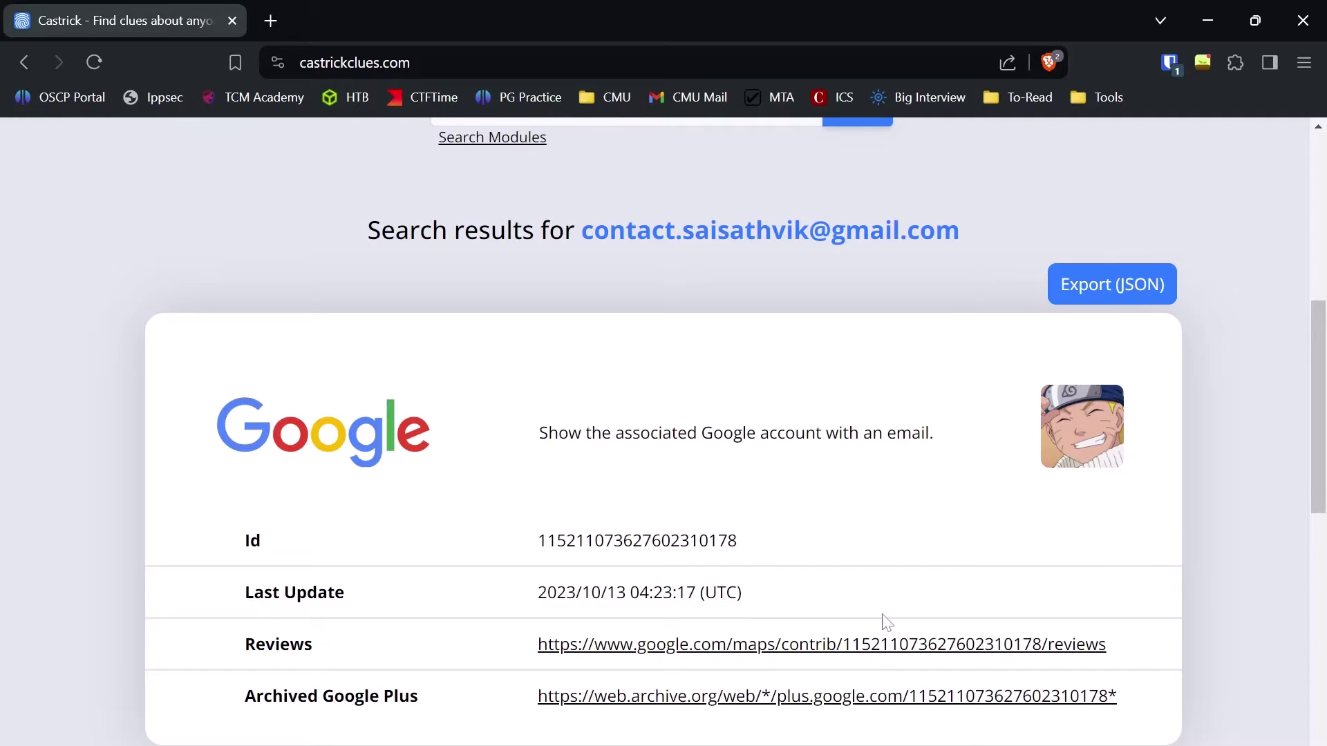
right_click(880, 653)
left_click(947, 375)
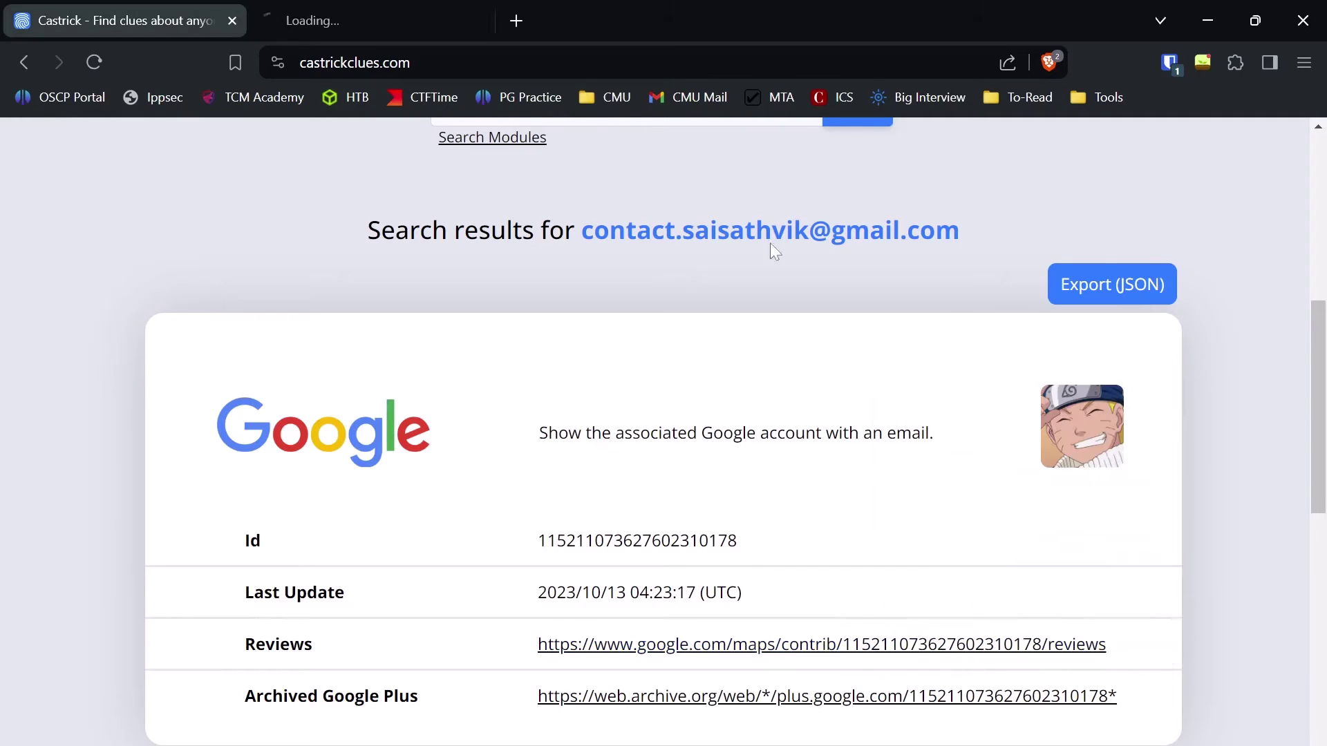
left_click(443, 10)
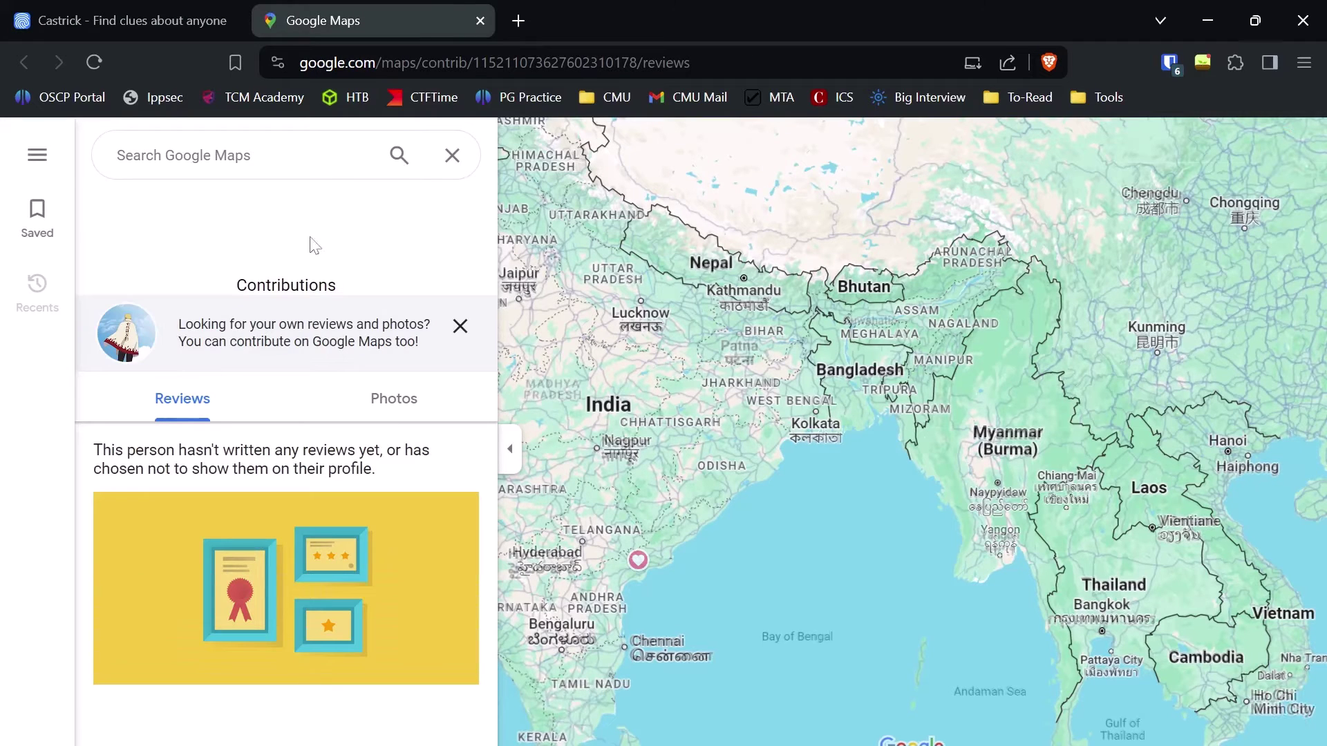
Step: Close the Google Maps tab, scroll through the Trello account result, and return to the top
left_click(481, 18)
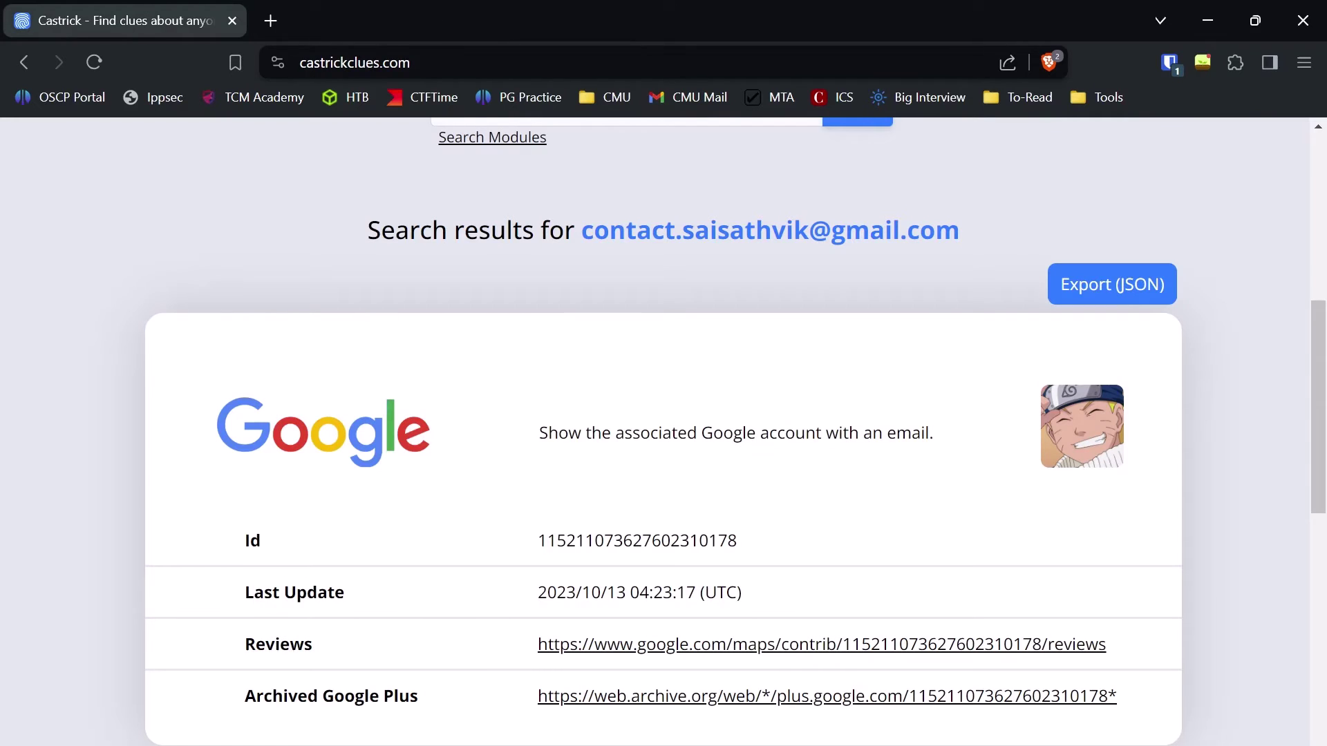
scroll(684, 416, "down", 5)
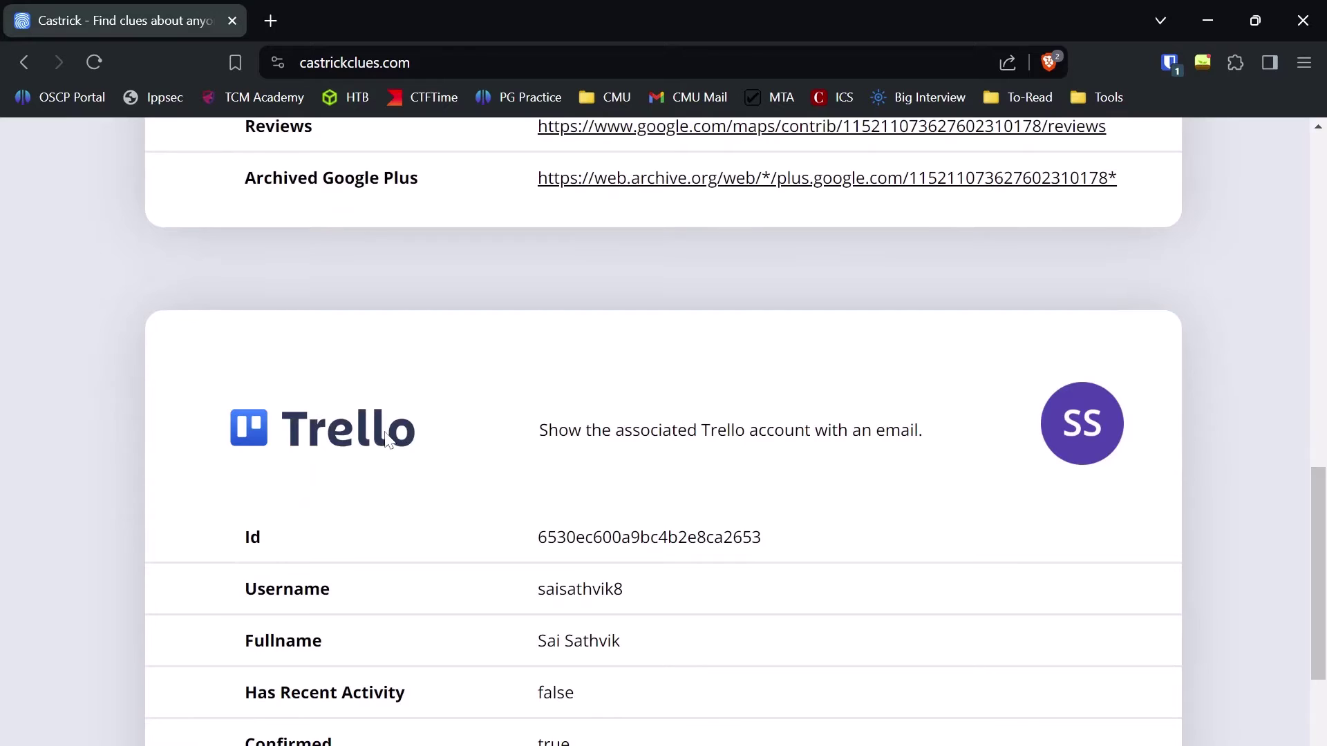
scroll(390, 442, "down", 1)
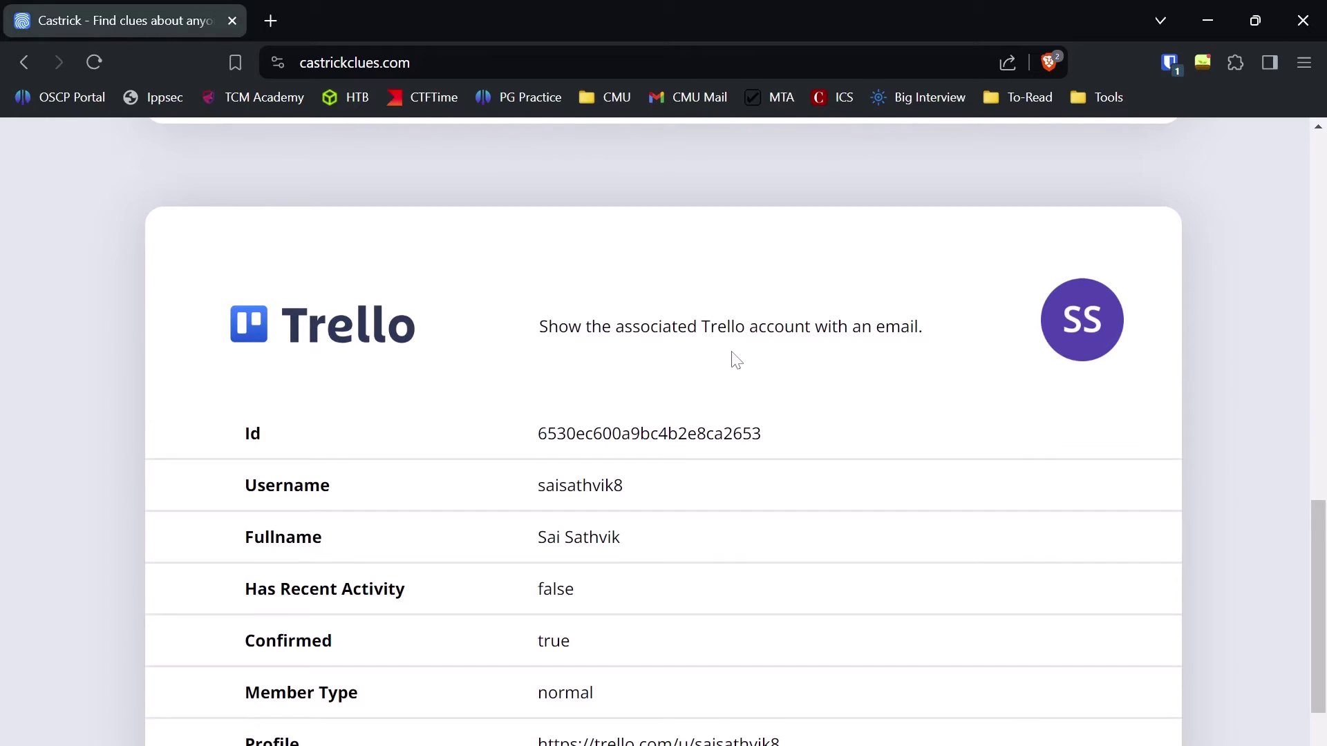
scroll(736, 361, "down", 1)
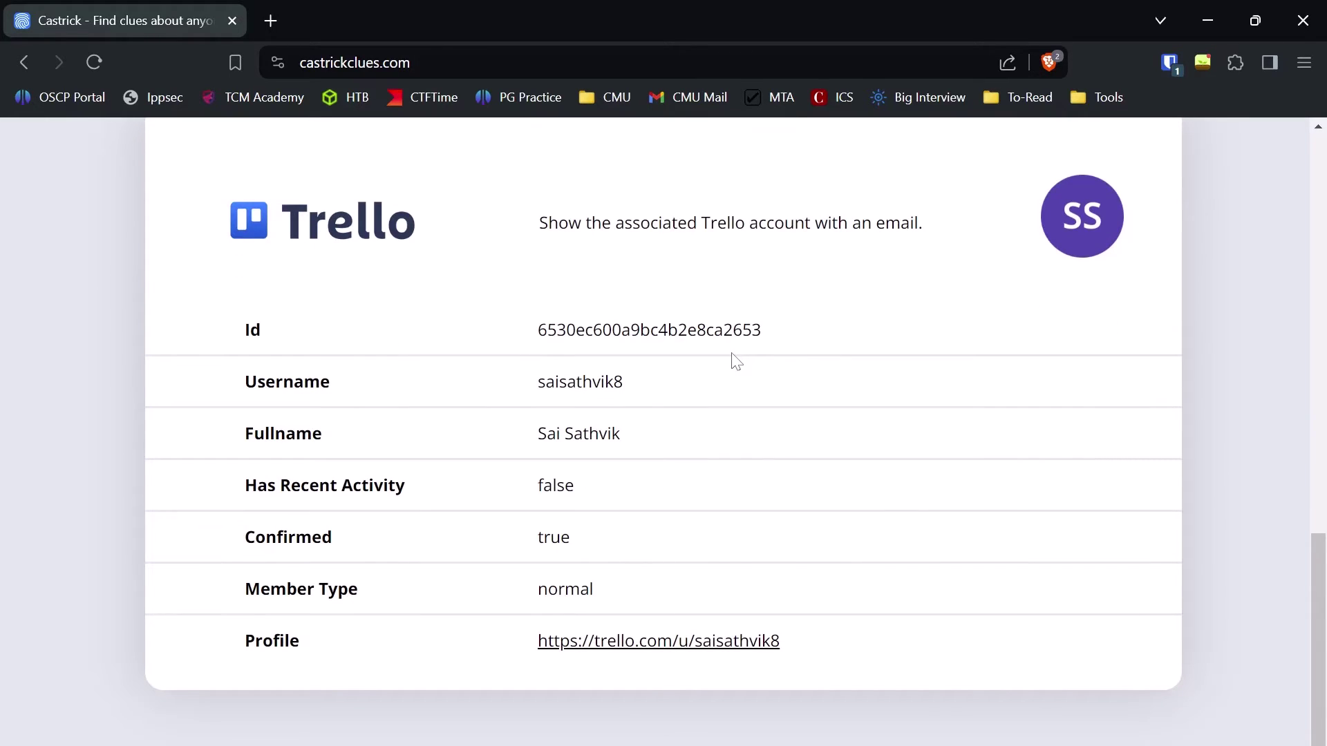
scroll(736, 361, "up", 4)
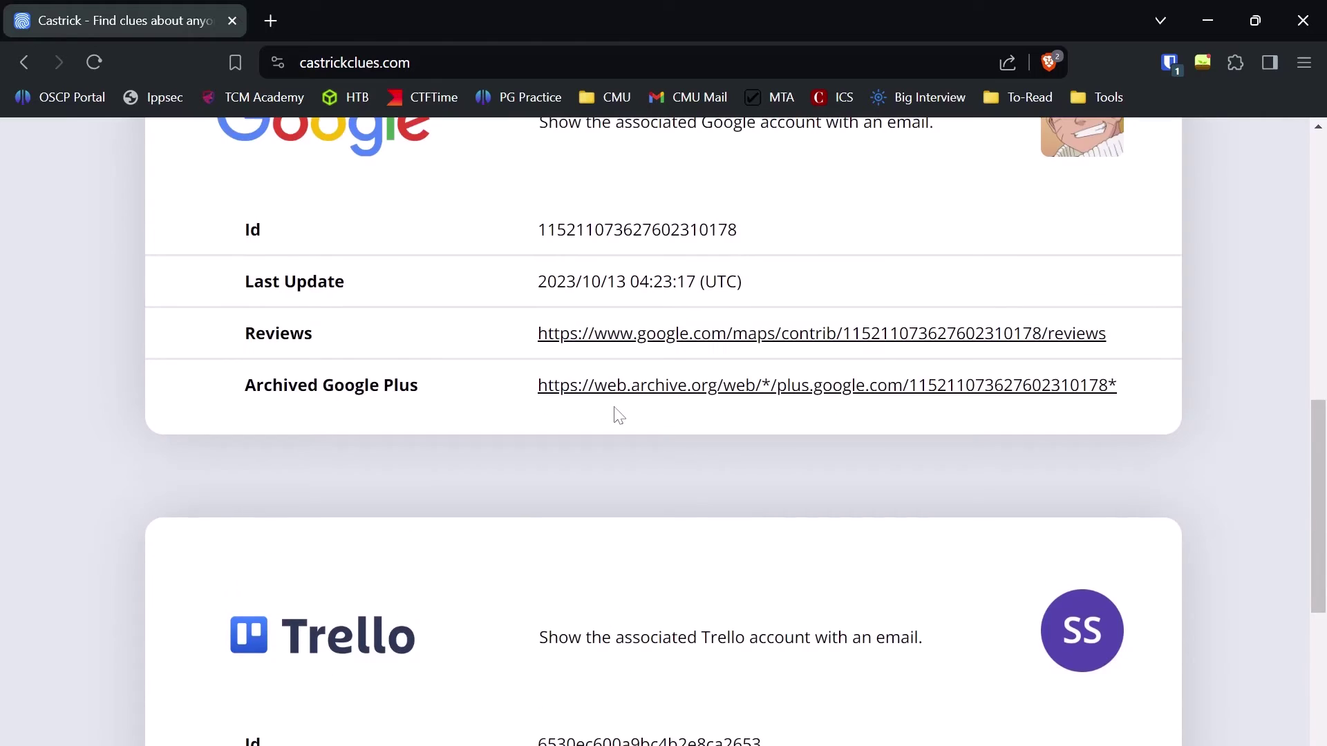
scroll(616, 412, "up", 2)
scroll(615, 409, "up", 2)
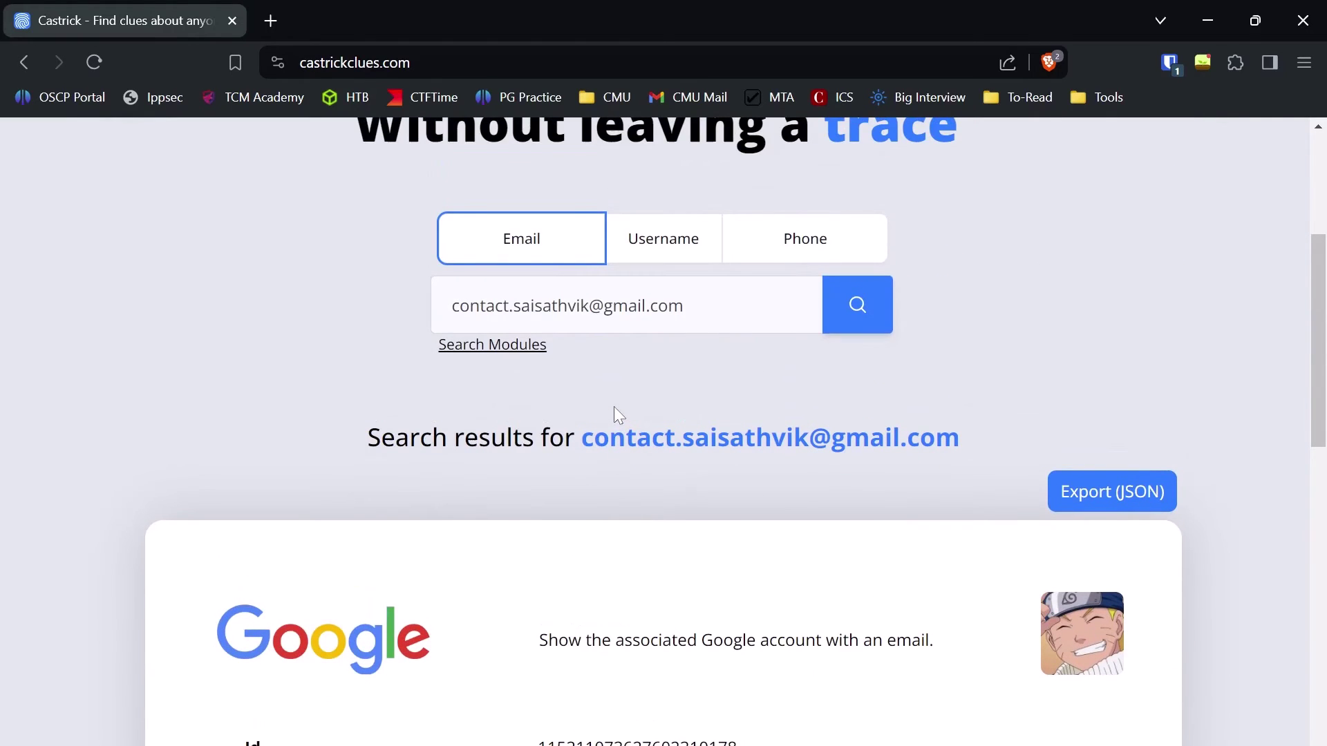
Step: Browse the email Search Modules (Gravatar, ASKfm, Notion, Trello, GitHub, LinkedIn) and close the list
left_click(518, 345)
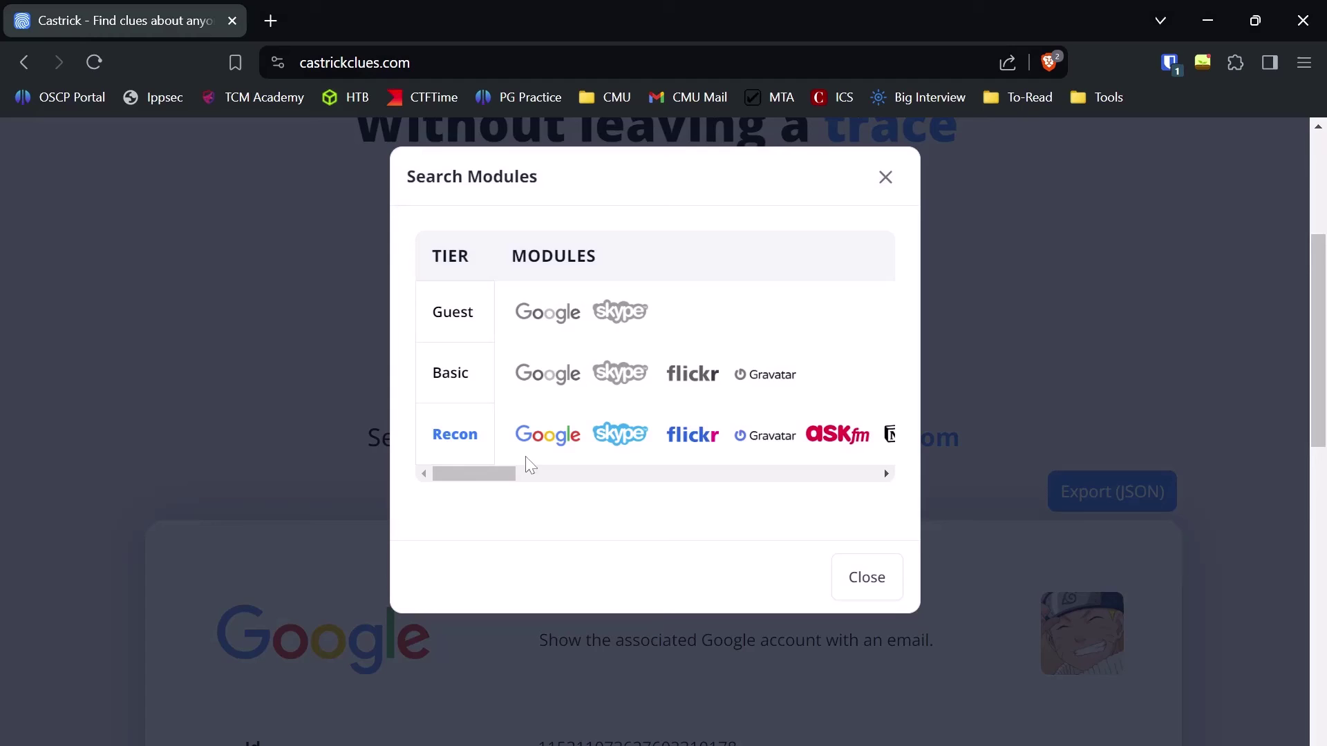
left_click_drag(498, 471, 616, 464)
left_click(1272, 454)
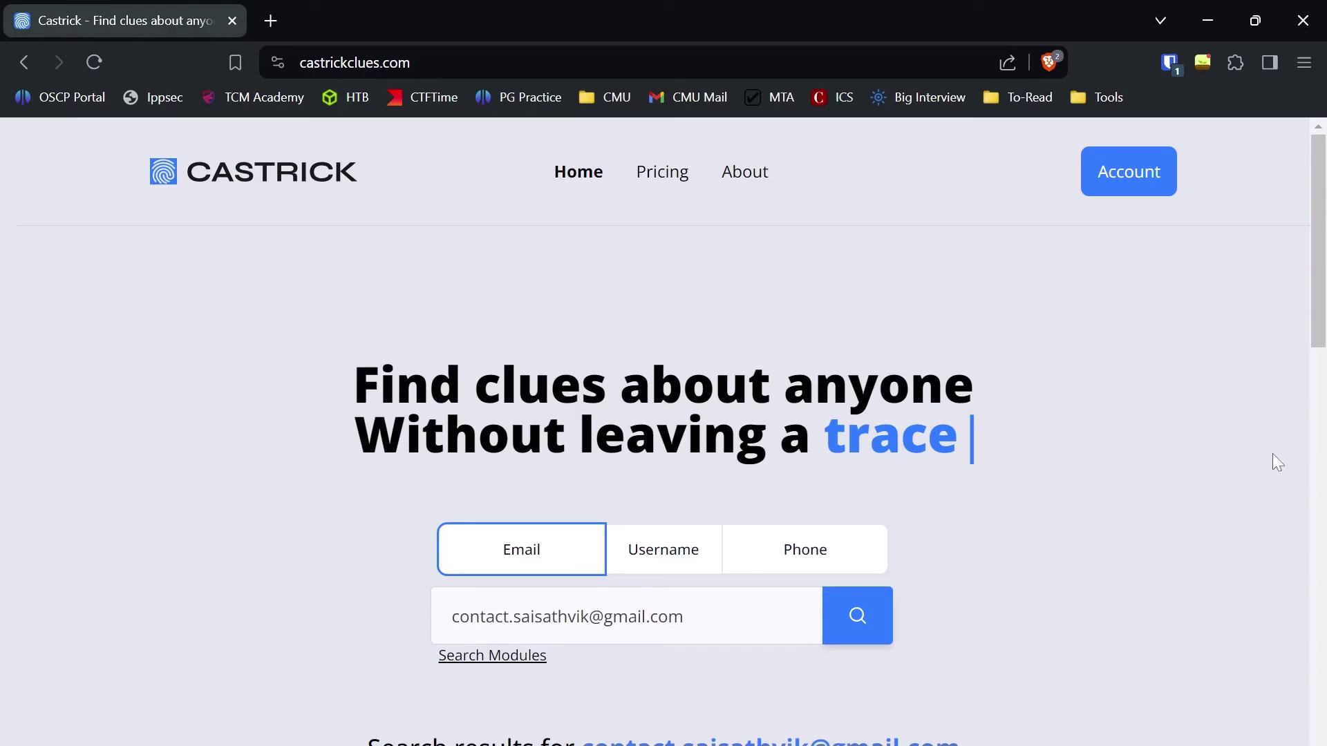